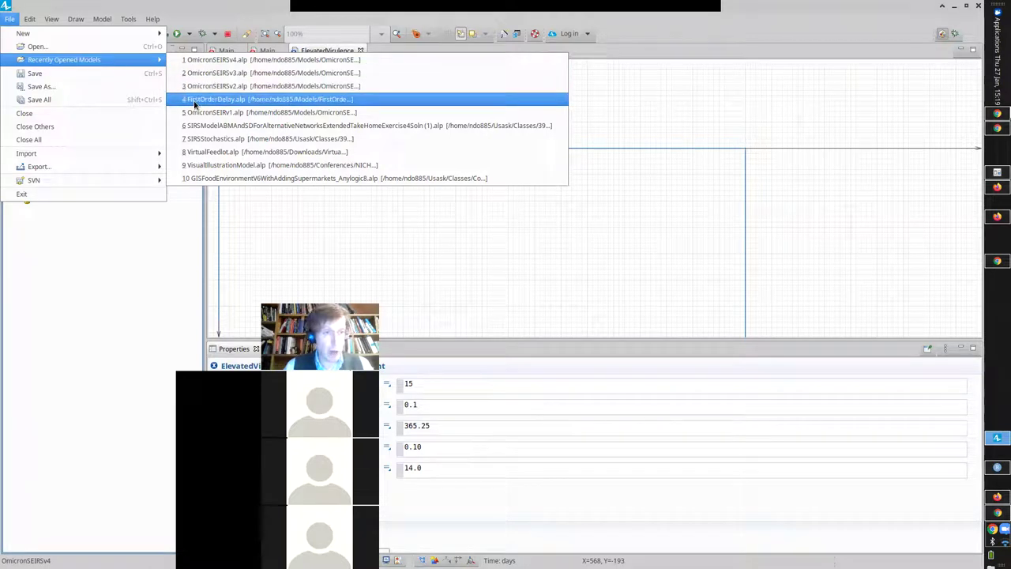
Reopen FirstOrderDelay.alp, discarding changes, and inspect the inflow and Population stock properties.
left_click(195, 104)
left_click(585, 281)
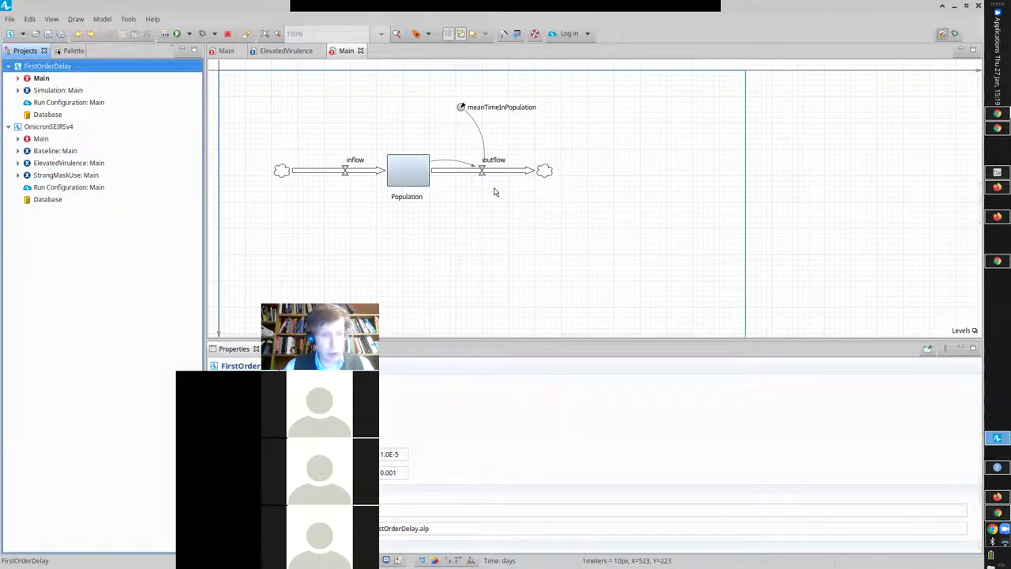
left_click(363, 173)
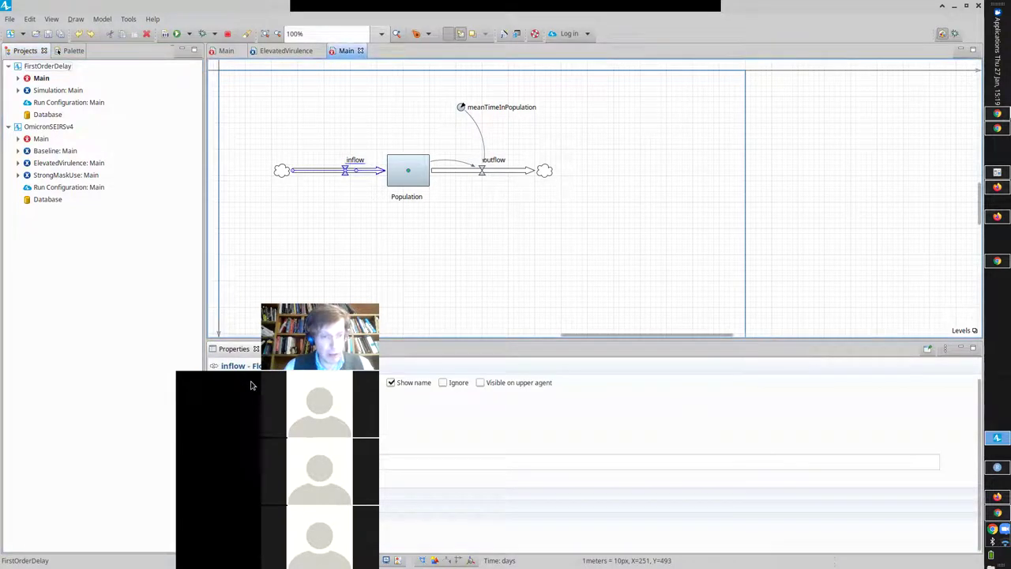
left_click(467, 173)
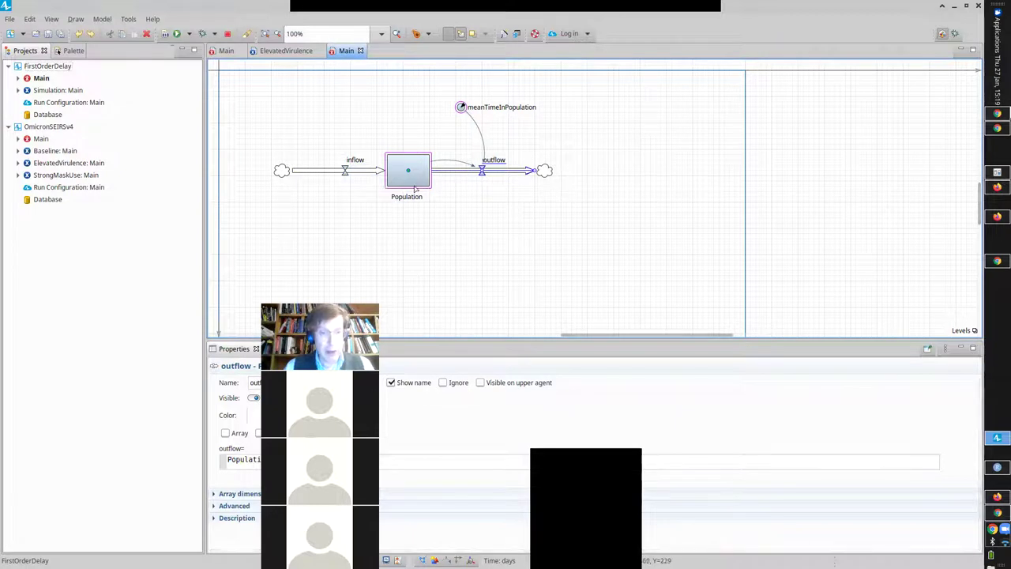
Review meanTimeInPopulation, the Population stock (initial value 40) and the outflow properties.
left_click(460, 107)
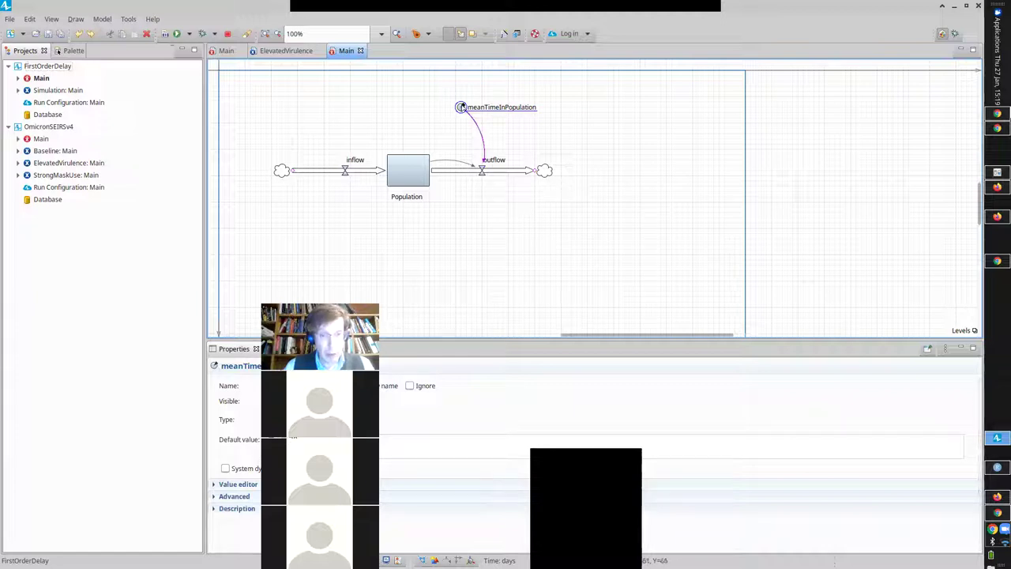
left_click(408, 180)
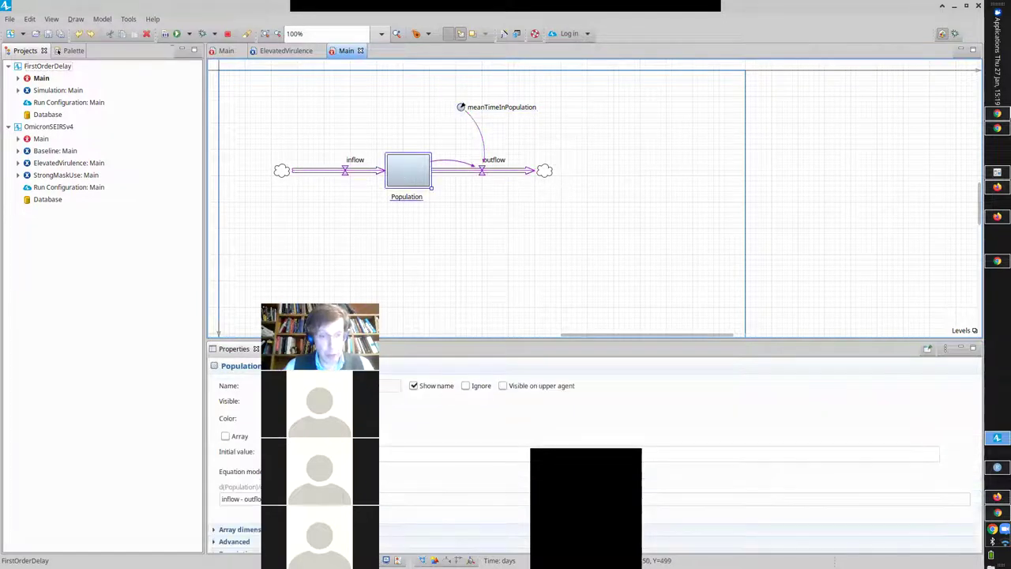
left_click(235, 448)
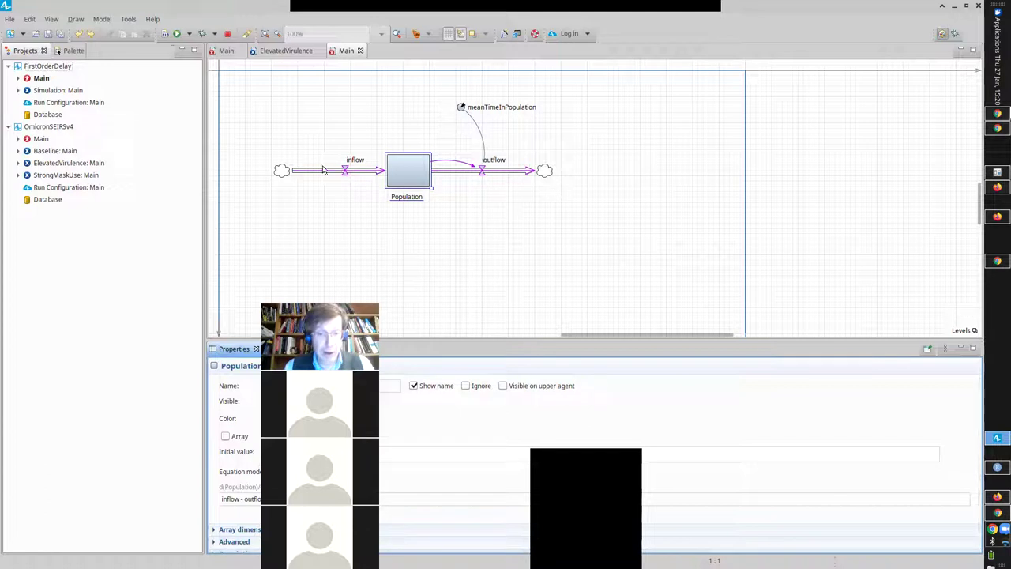
left_click(496, 172)
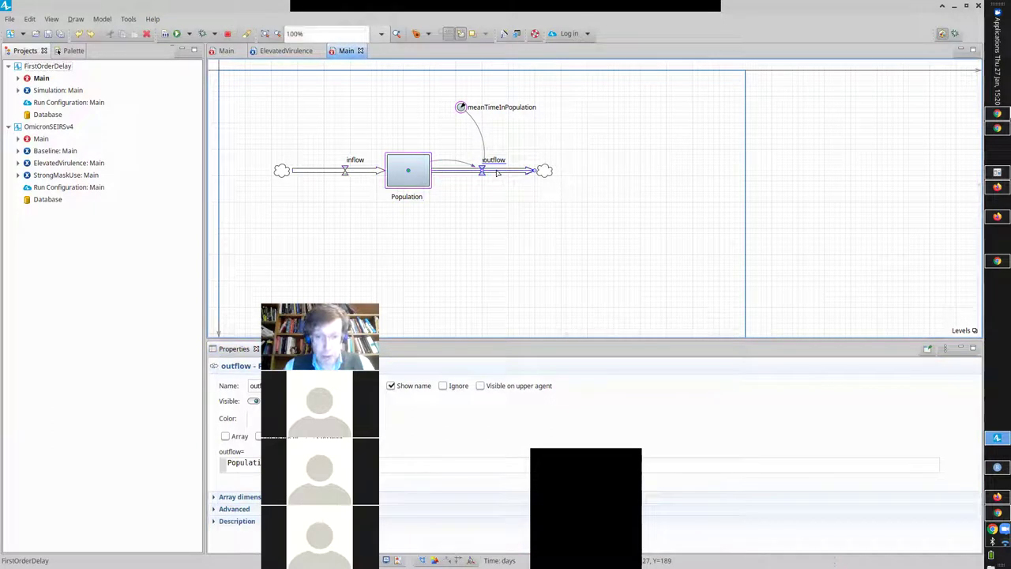
left_click(408, 180)
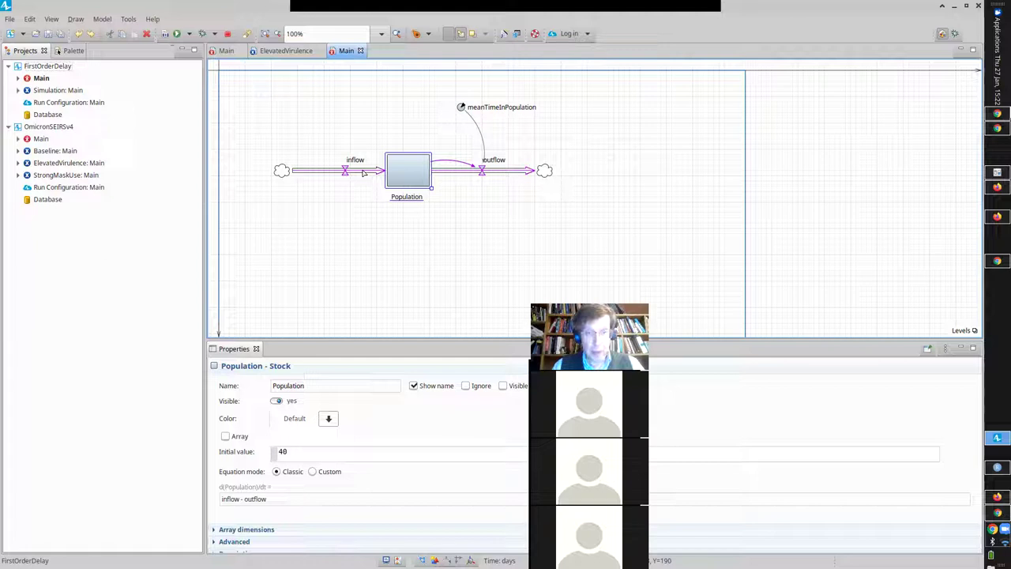
Run Simulation: Main until Population passes 100, then stop it and return to the editor.
right_click(51, 93)
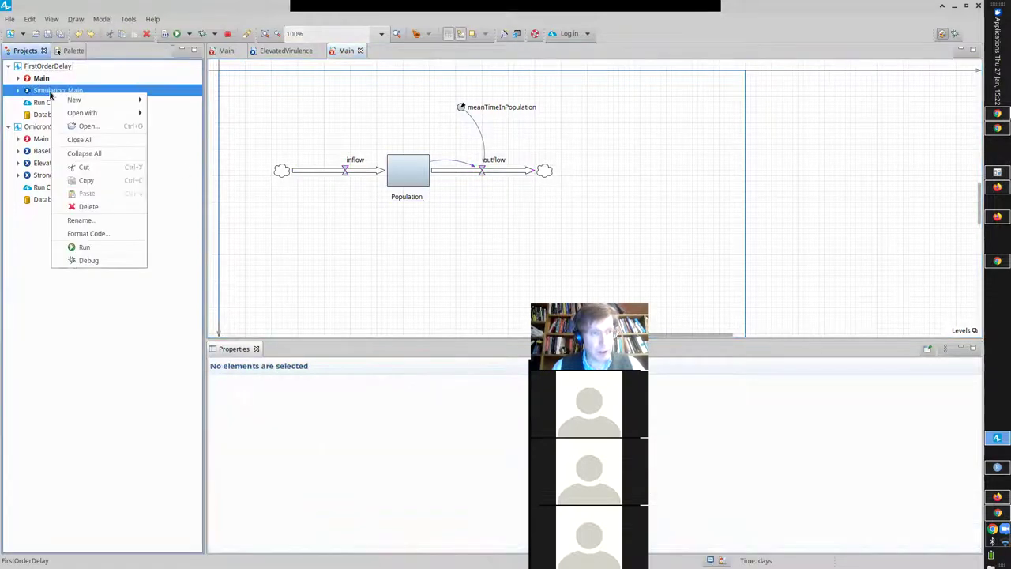
left_click(84, 247)
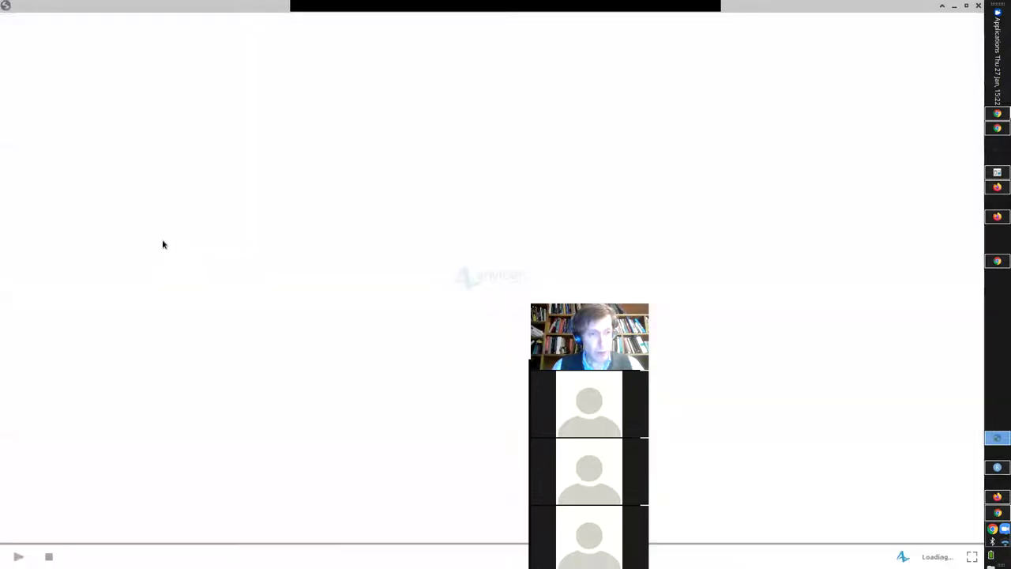
left_click(18, 556)
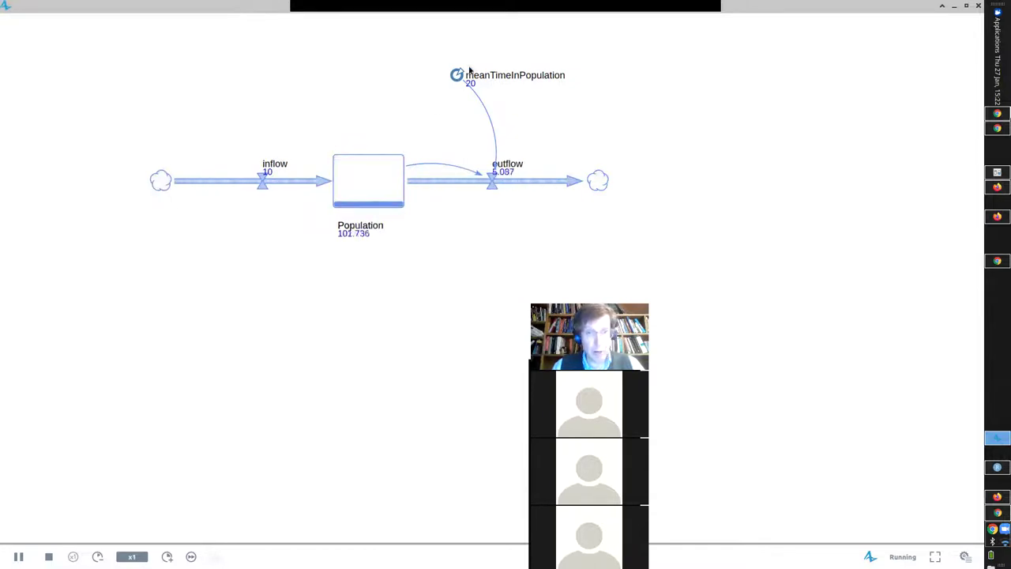
left_click(18, 556)
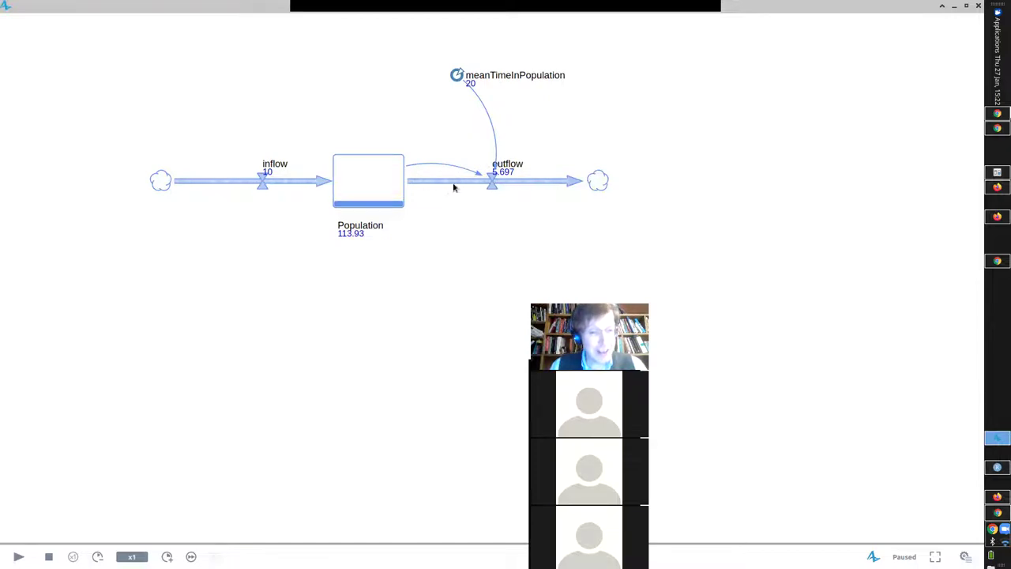
left_click(49, 556)
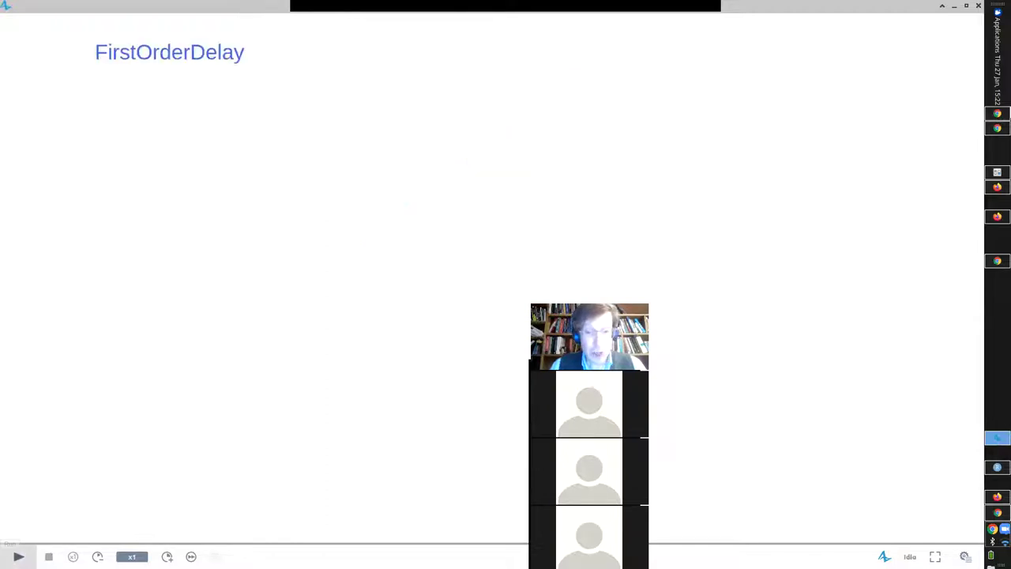
key("alt+Tab")
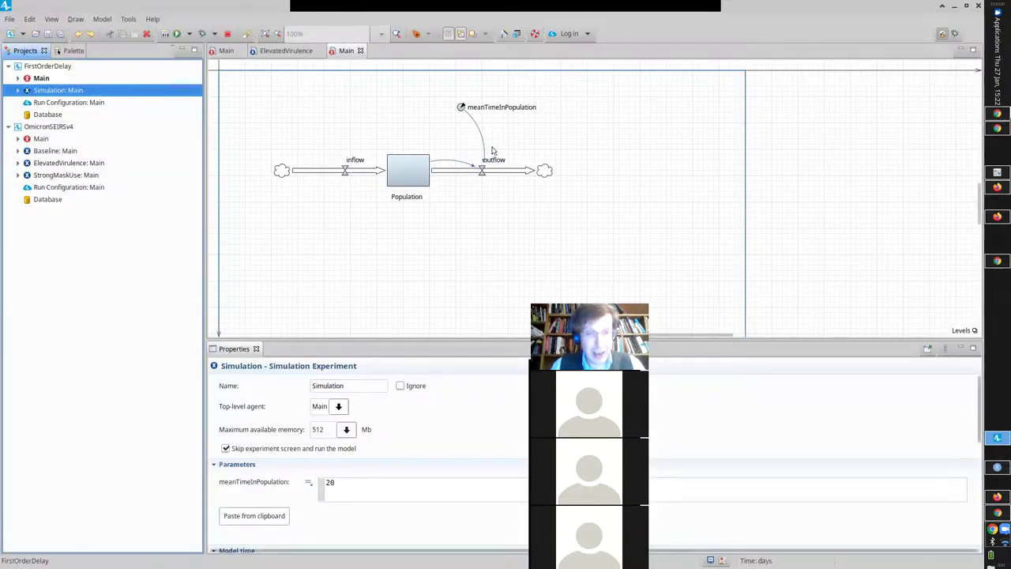
Inspect the outflow formula Population / meanTimeInPopulation and the parameter's default of 20.
left_click(482, 170)
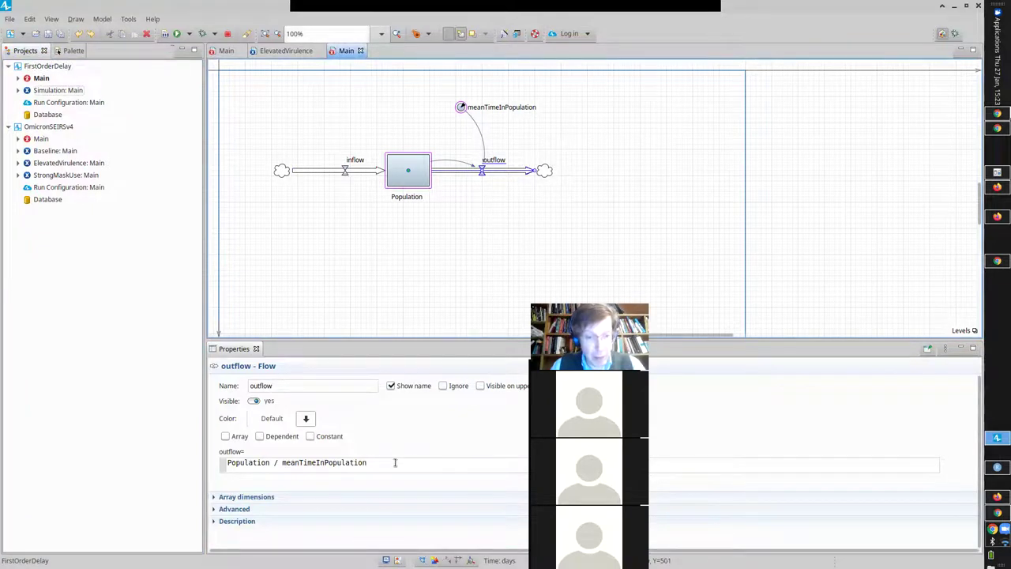
left_click_drag(395, 463, 165, 456)
left_click(412, 171)
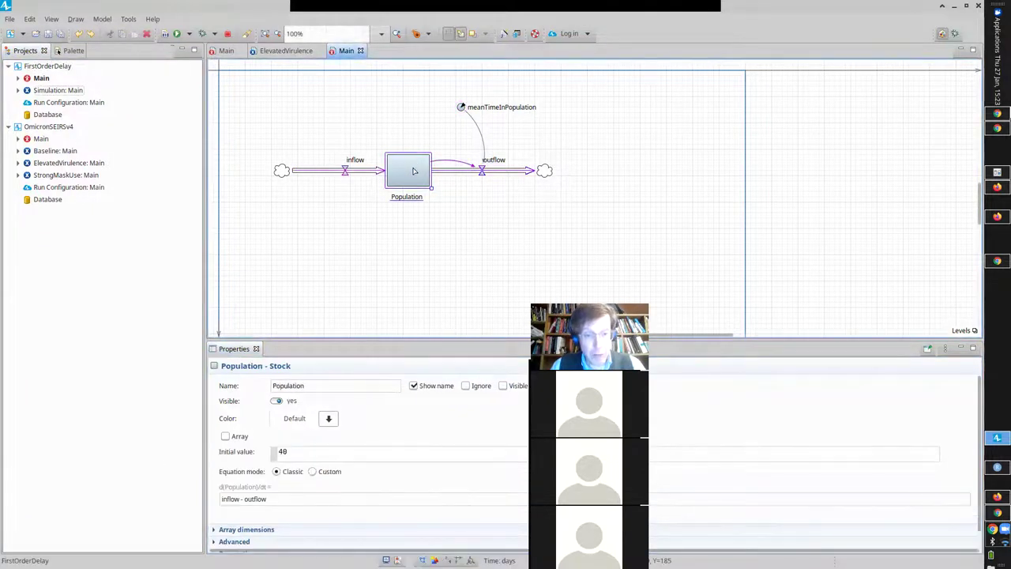
left_click(461, 106)
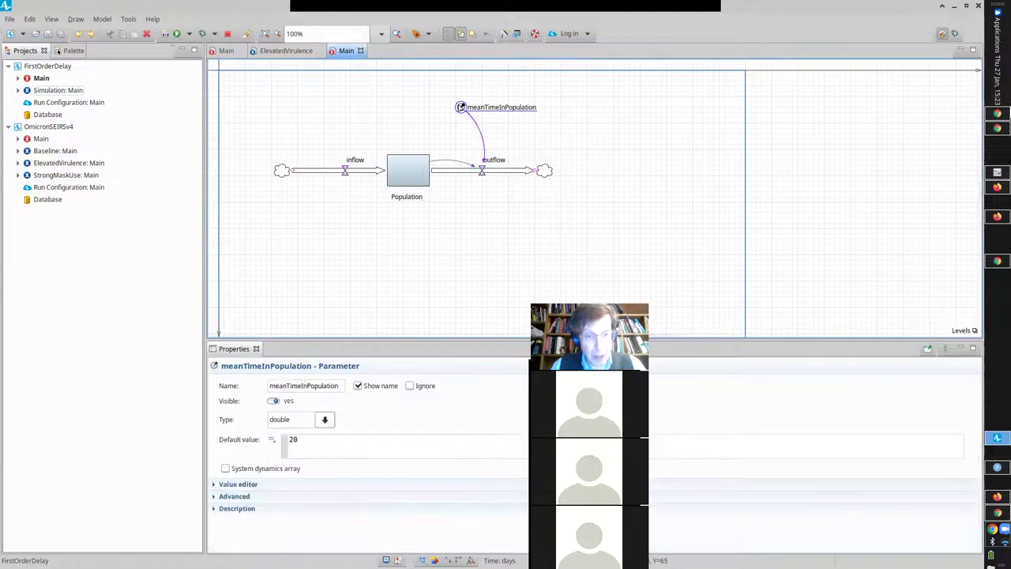
left_click(421, 181)
left_click(461, 107)
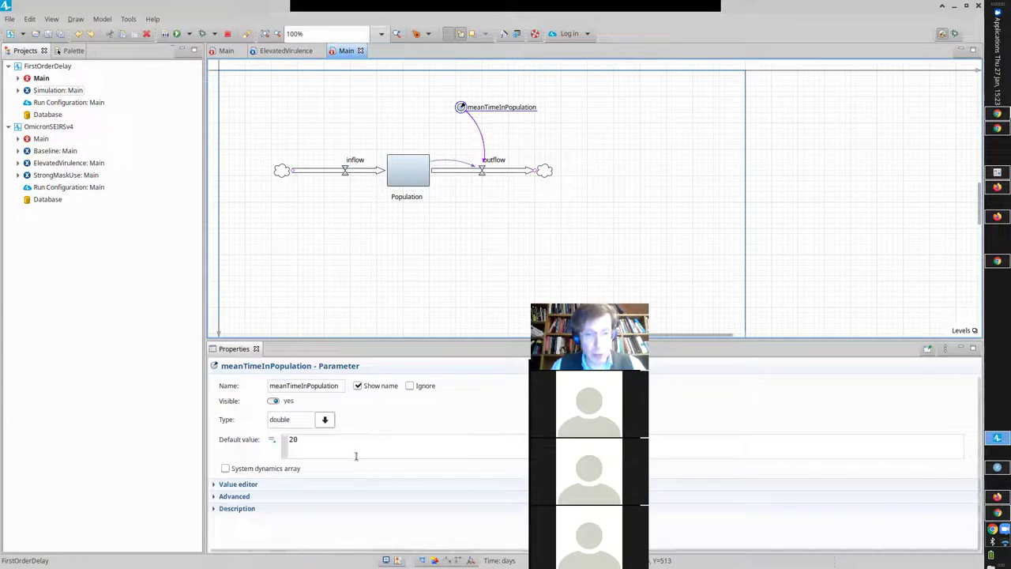
Compare the inflow value of 10 against the outflow formula.
left_click(470, 172)
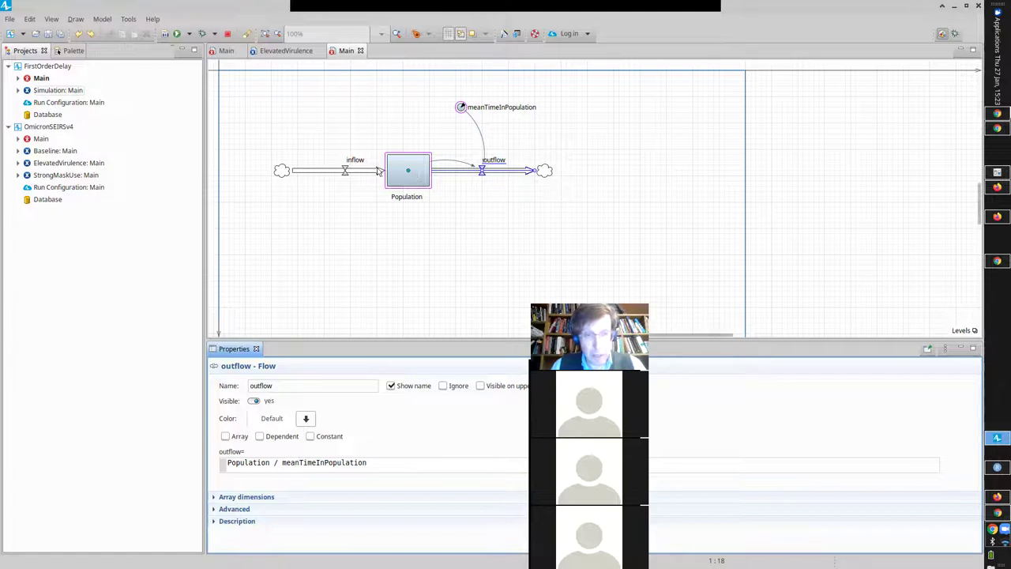
left_click(335, 172)
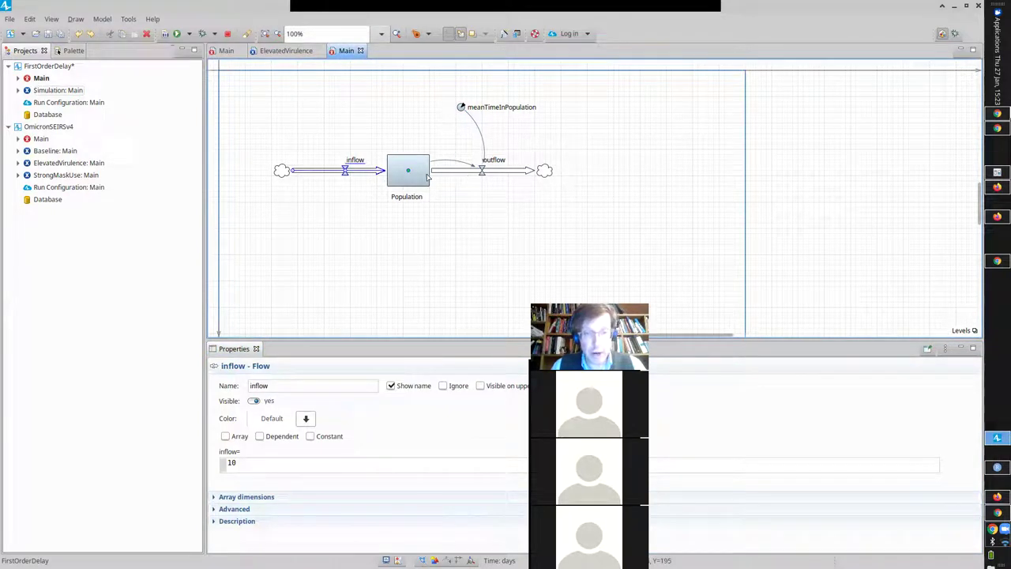
left_click(464, 175)
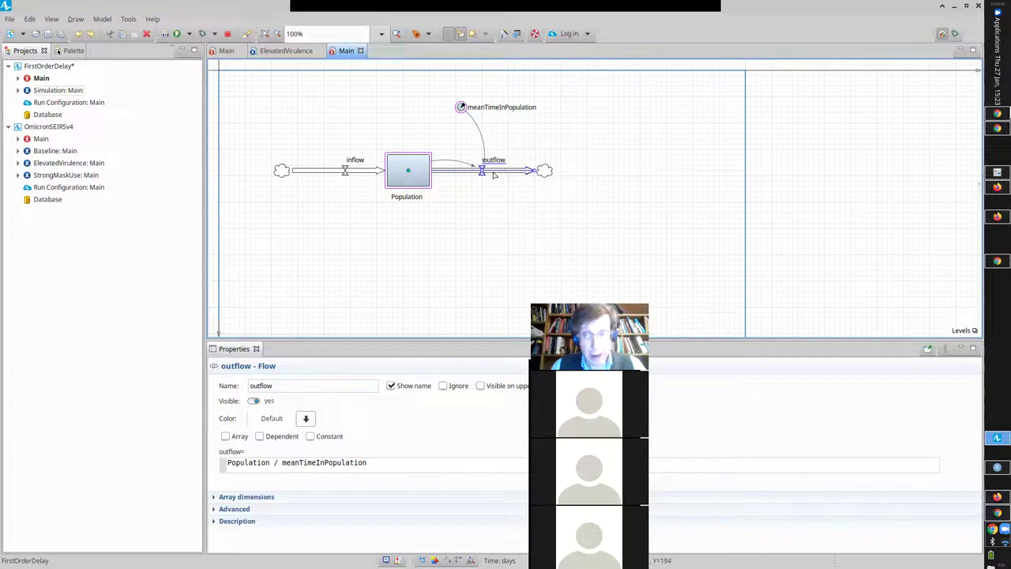
right_click(41, 93)
Rerun the model with outflow shown as an enlarged chart at faster speed.
left_click(100, 243)
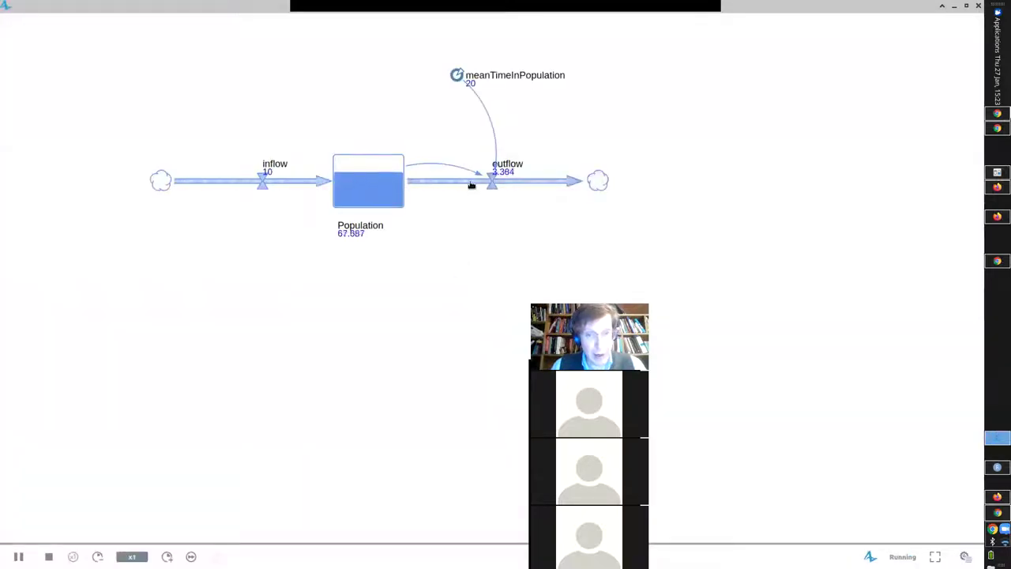
left_click(474, 184)
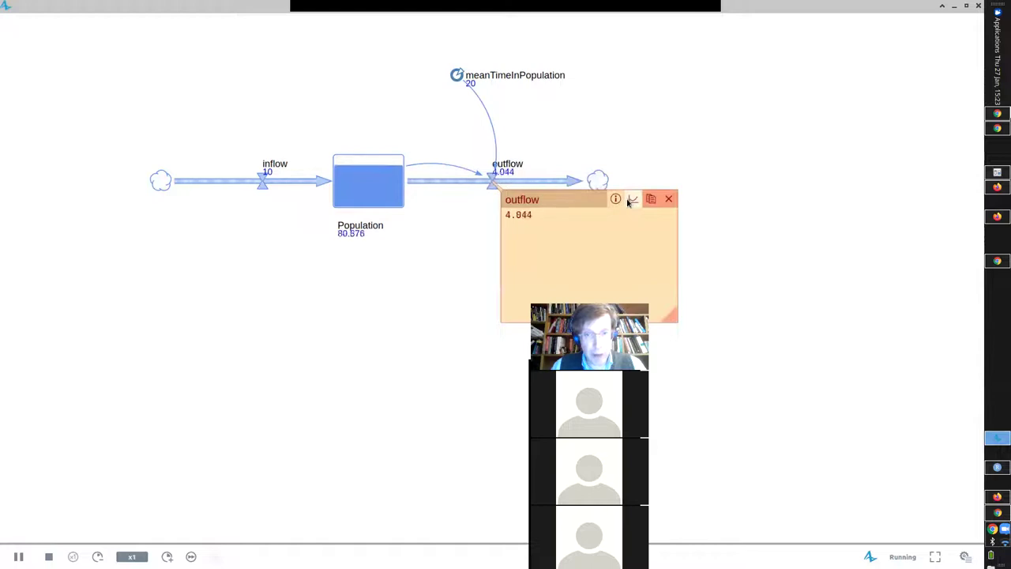
left_click(632, 199)
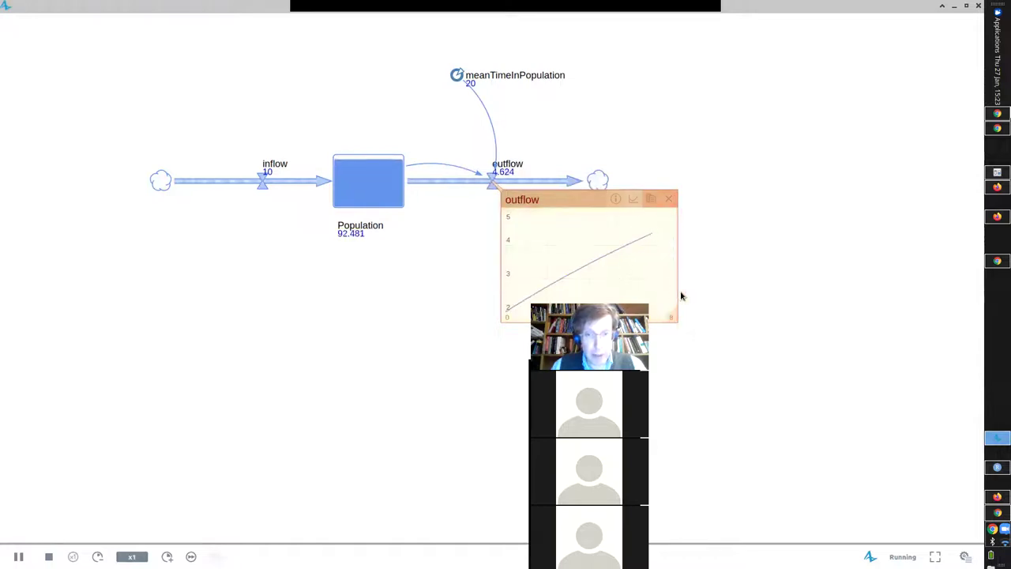
left_click_drag(672, 316, 752, 379)
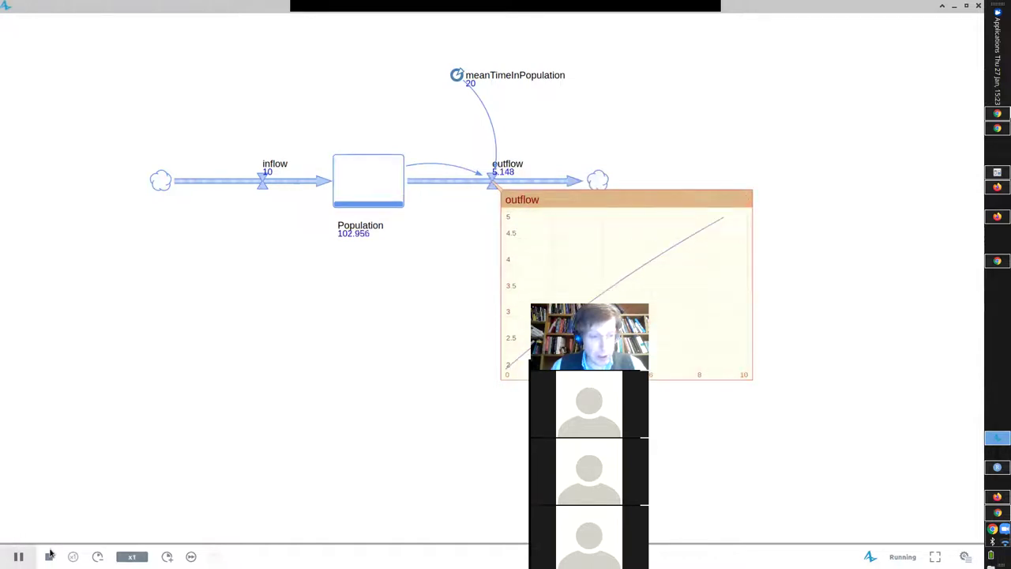
left_click(167, 556)
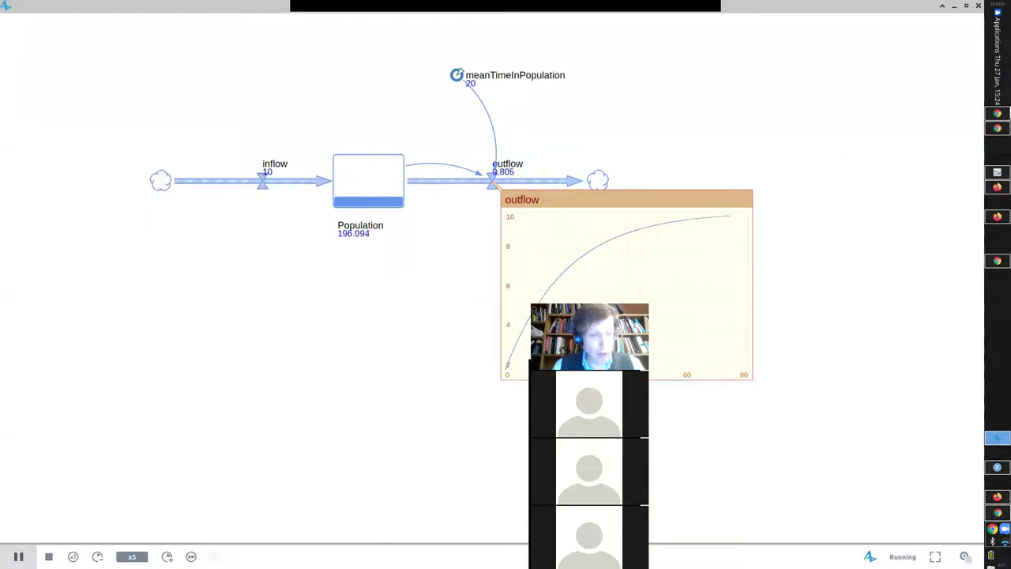
Pause, check the inflow value of 10, and close the run window.
left_click(18, 557)
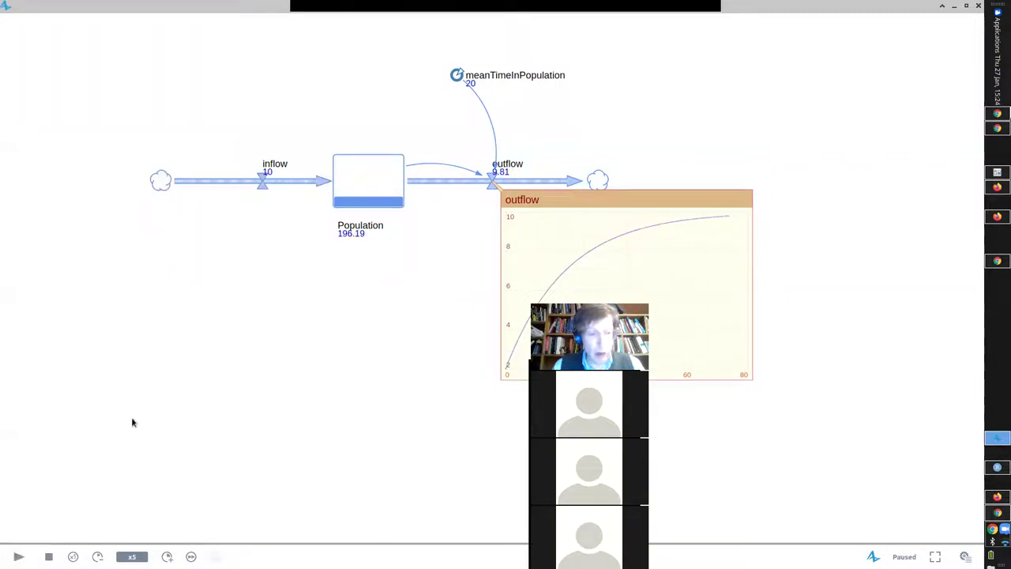
left_click(262, 181)
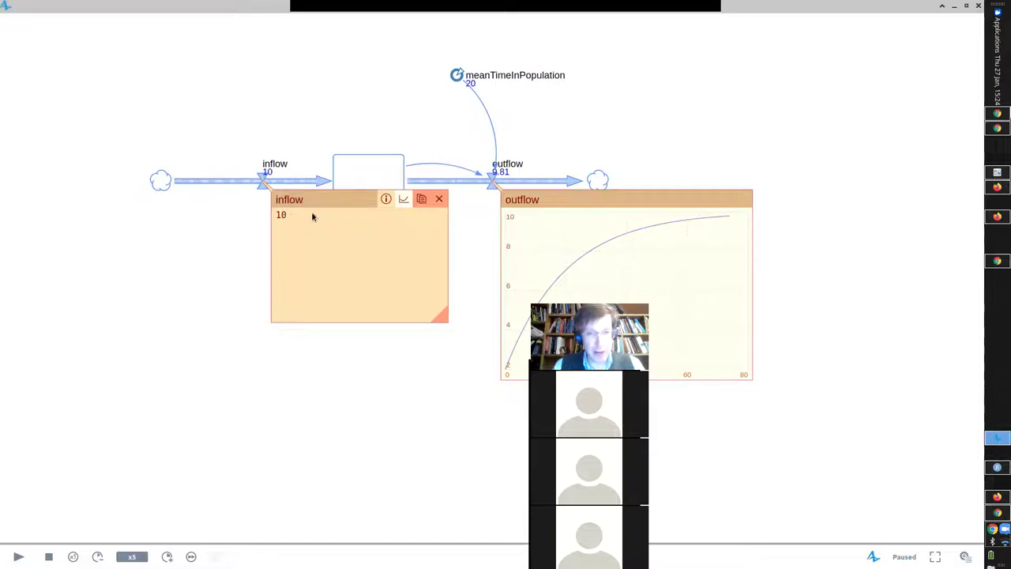
left_click(439, 198)
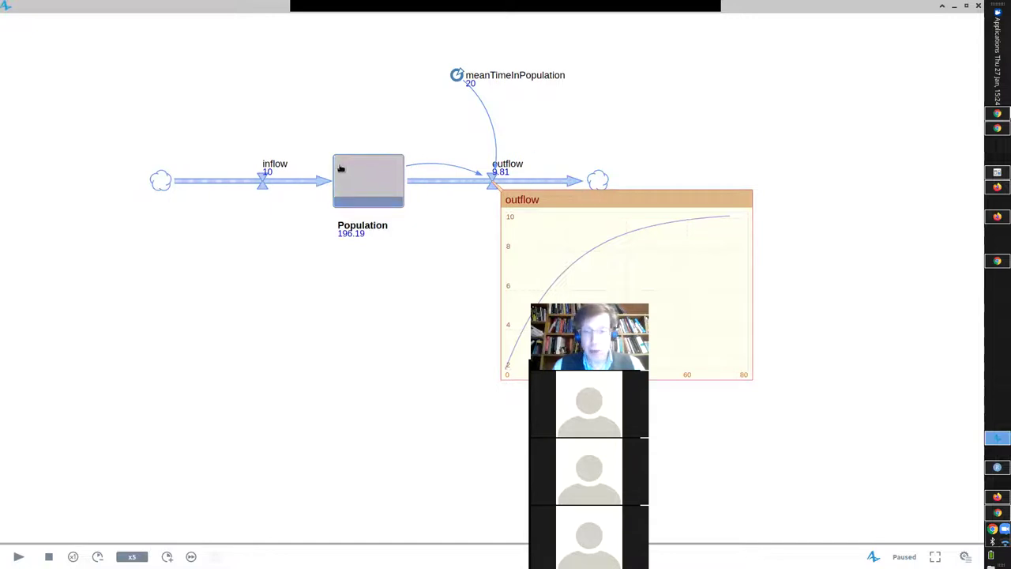
left_click(978, 5)
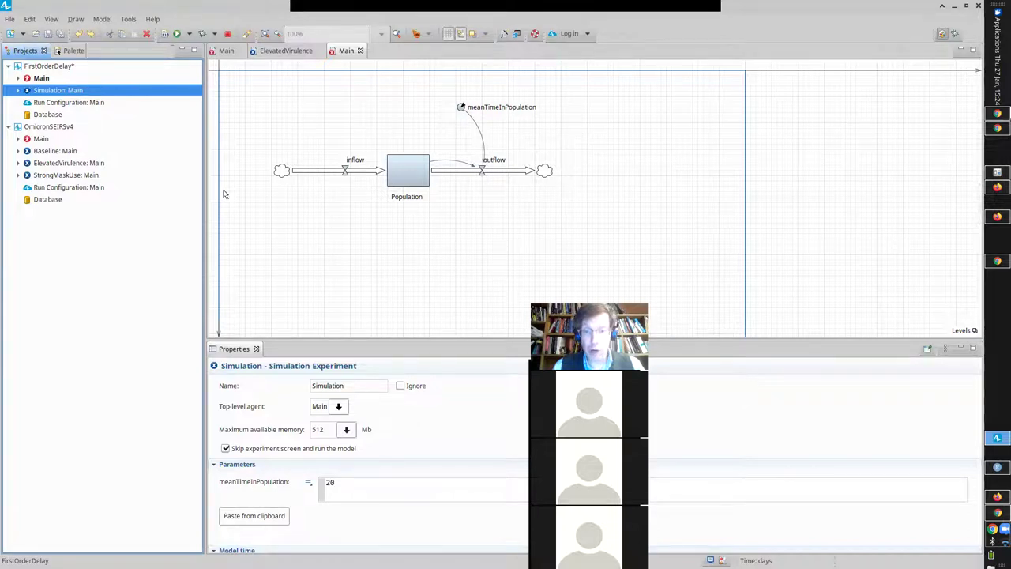
left_click(59, 50)
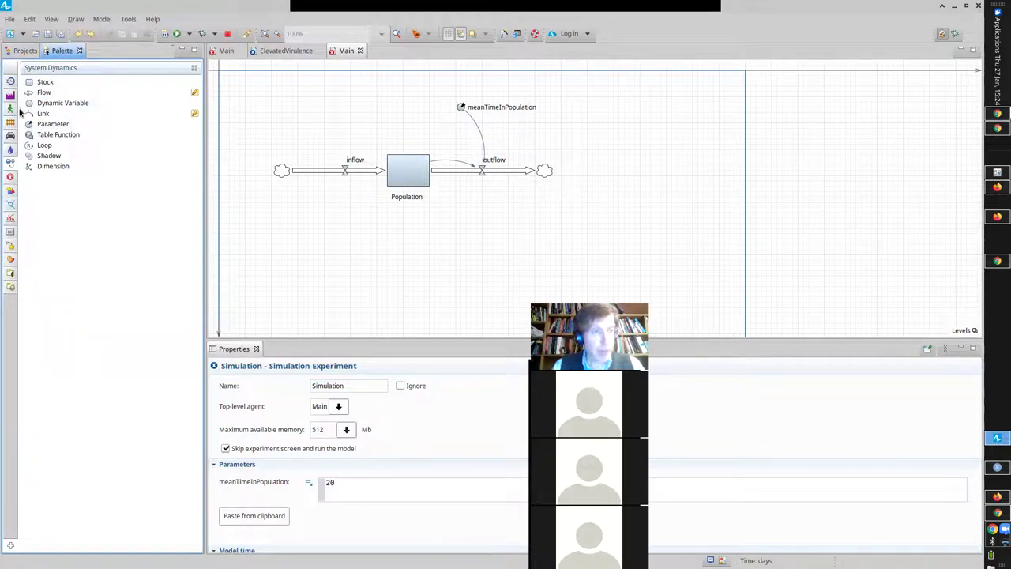
left_click(25, 51)
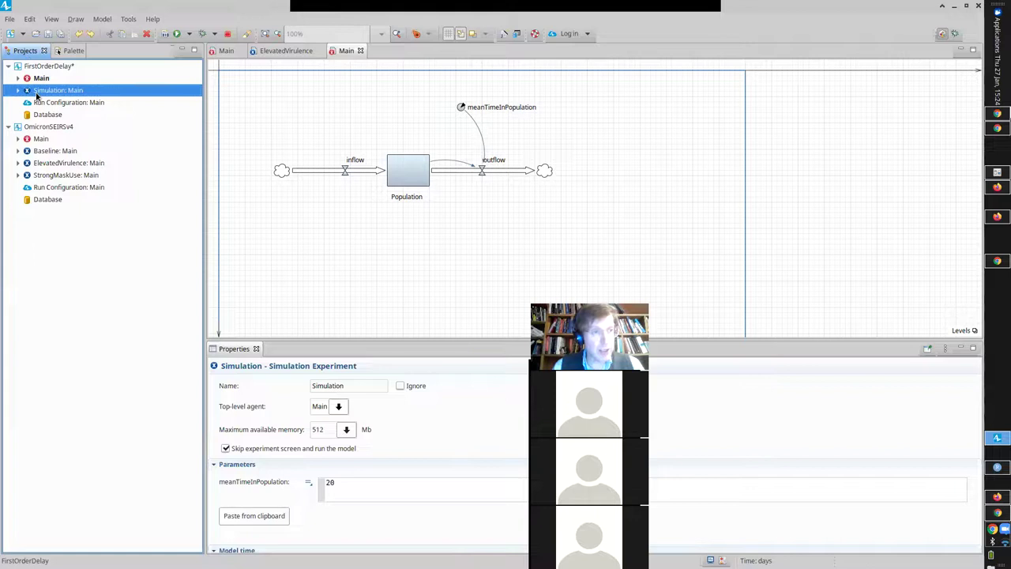
right_click(36, 95)
left_click(79, 249)
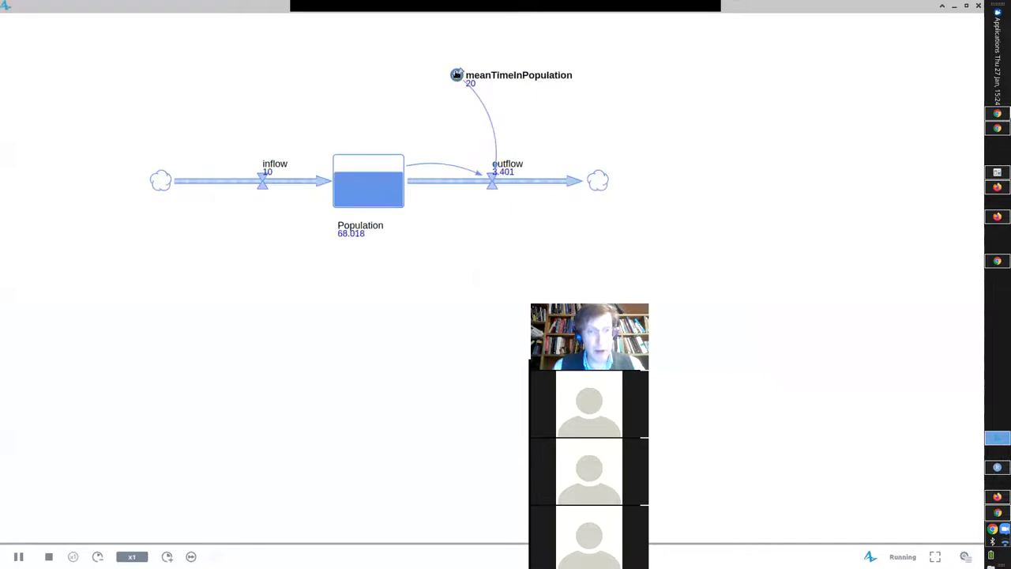
left_click(467, 80)
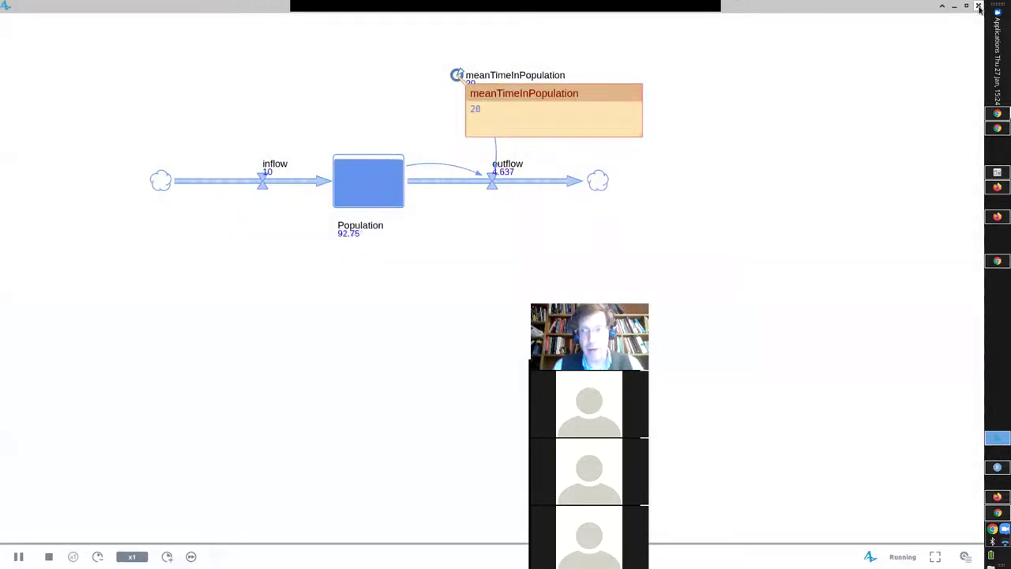
left_click(979, 6)
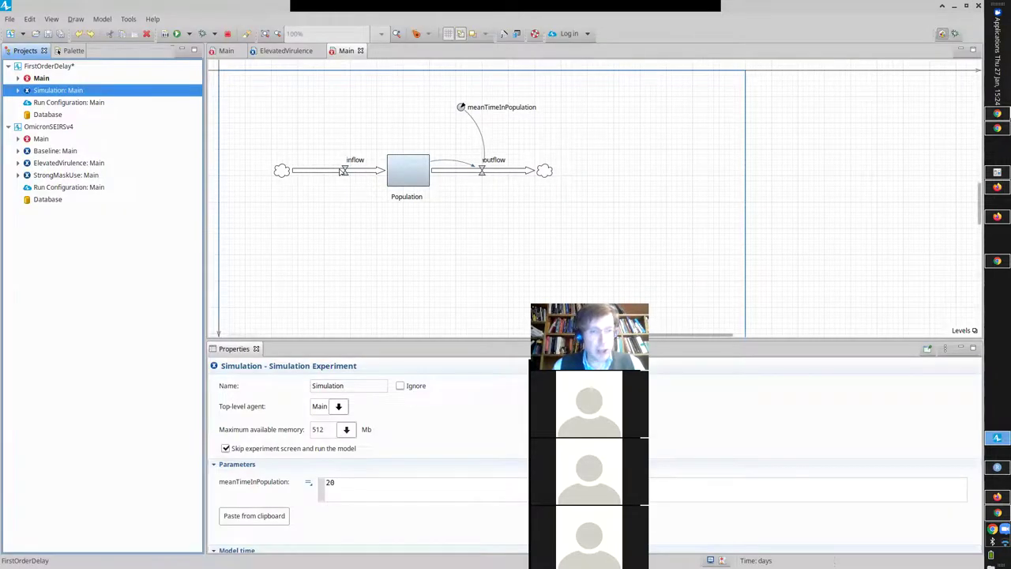
Add a parameter named inflowRate above the inflow.
left_click(344, 170)
left_click(71, 51)
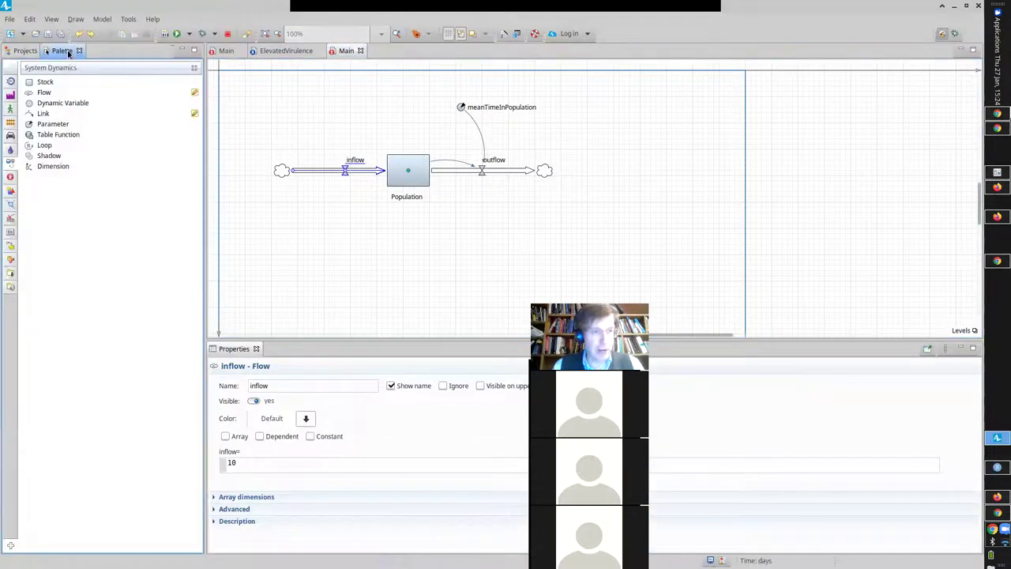
left_click_drag(36, 124, 313, 129)
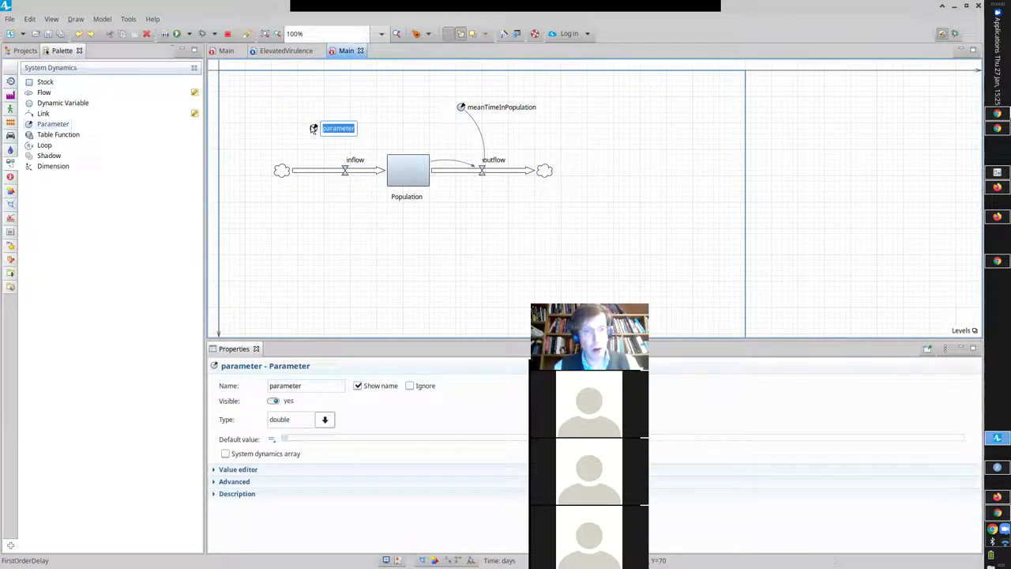
key("BackSpace")
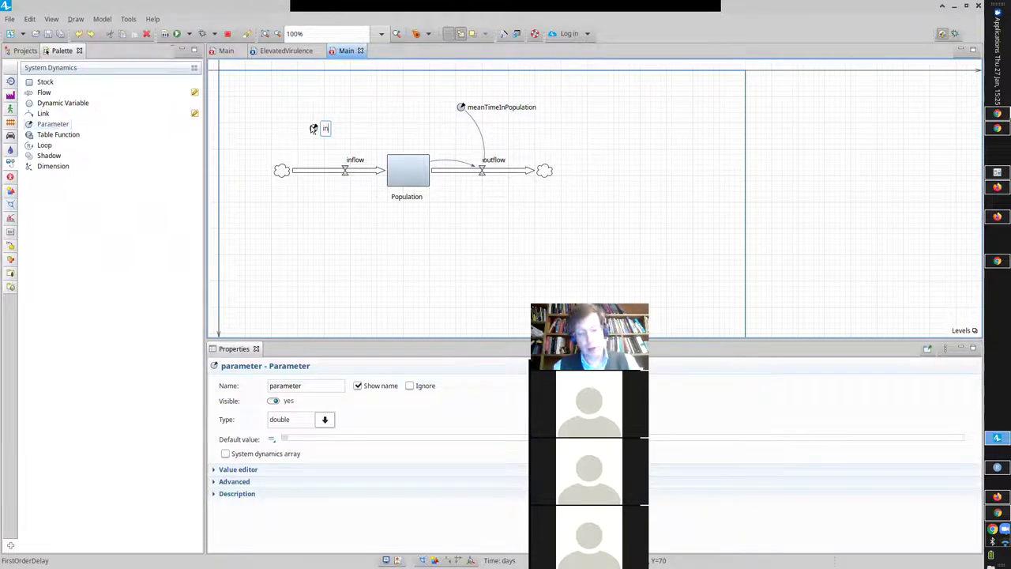
type("inflowRate")
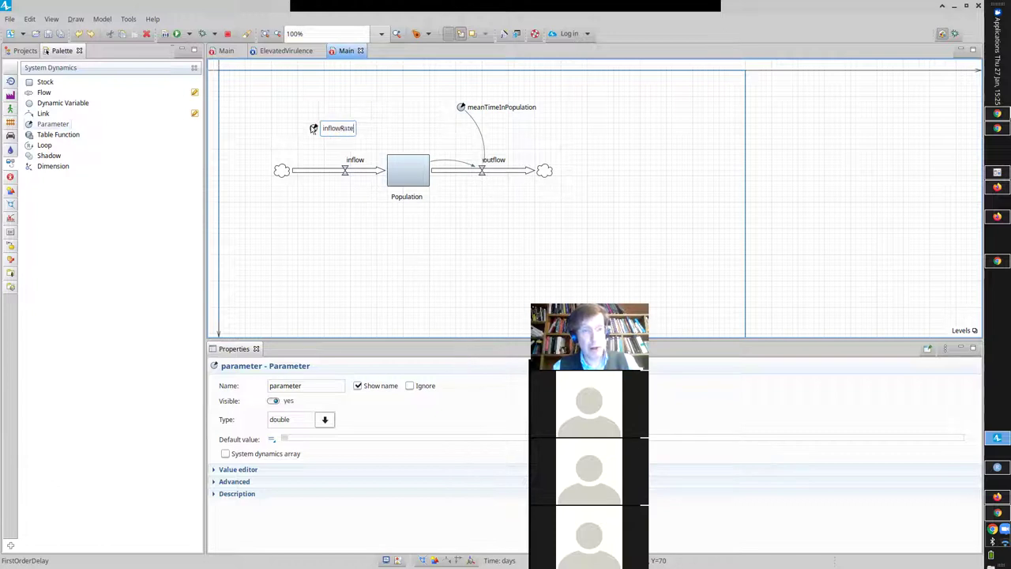
key("Return")
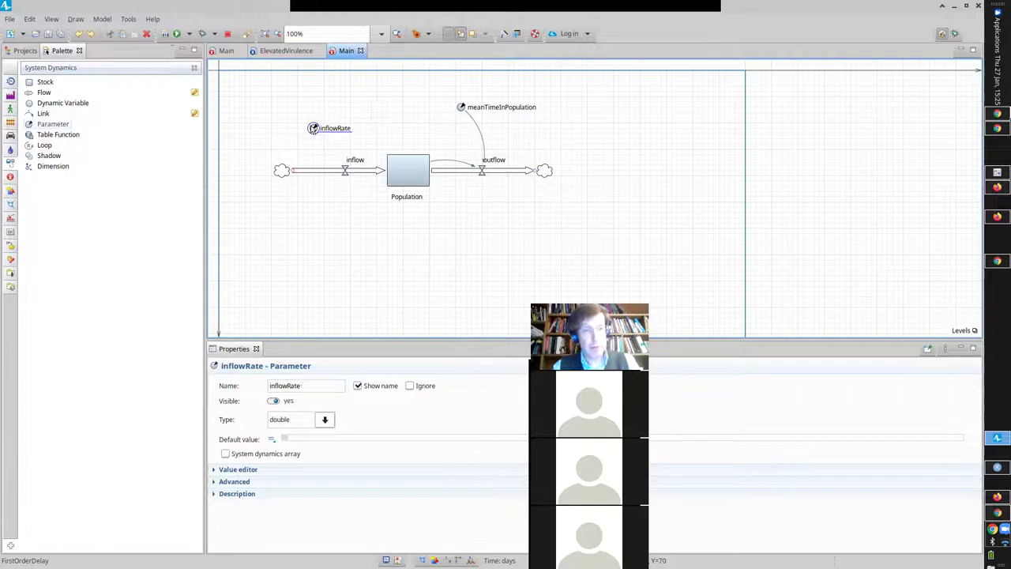
Link inflowRate to inflow, replace inflow's equation 10 with inflowRate, and build.
left_click(33, 114)
left_click(317, 126)
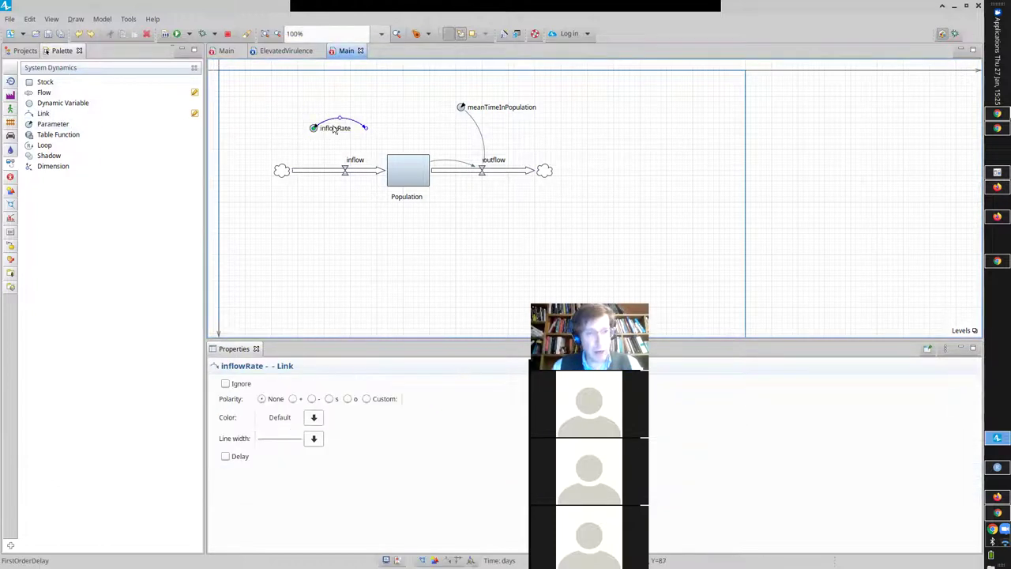
left_click(346, 167)
left_click(346, 170)
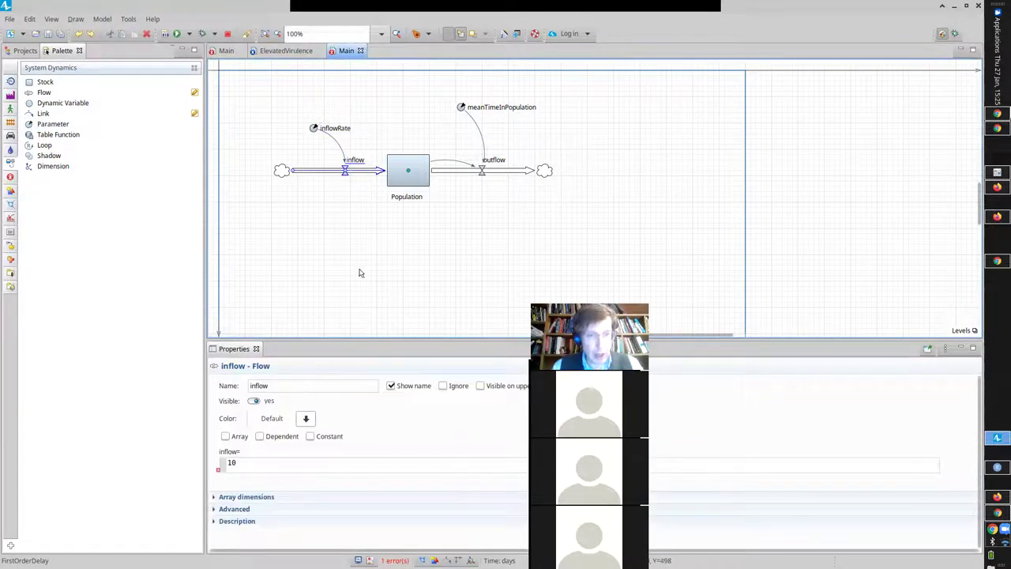
double_click(238, 462)
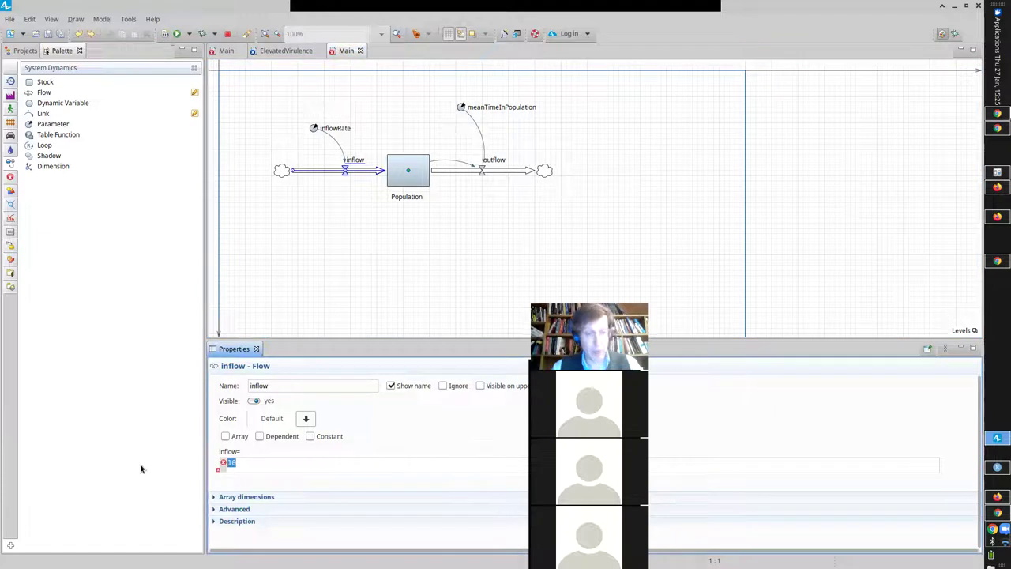
type("inflowRate")
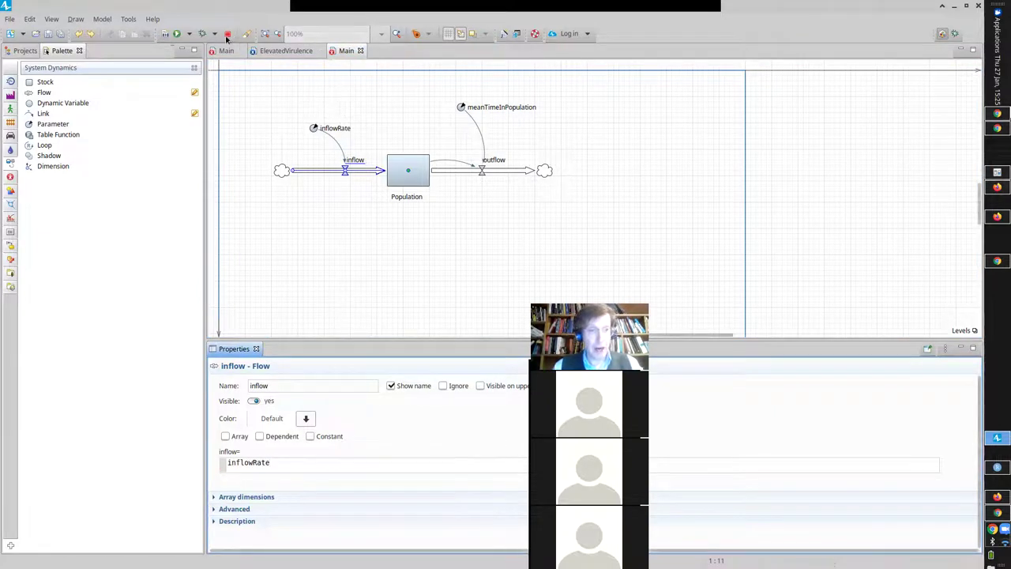
left_click(166, 34)
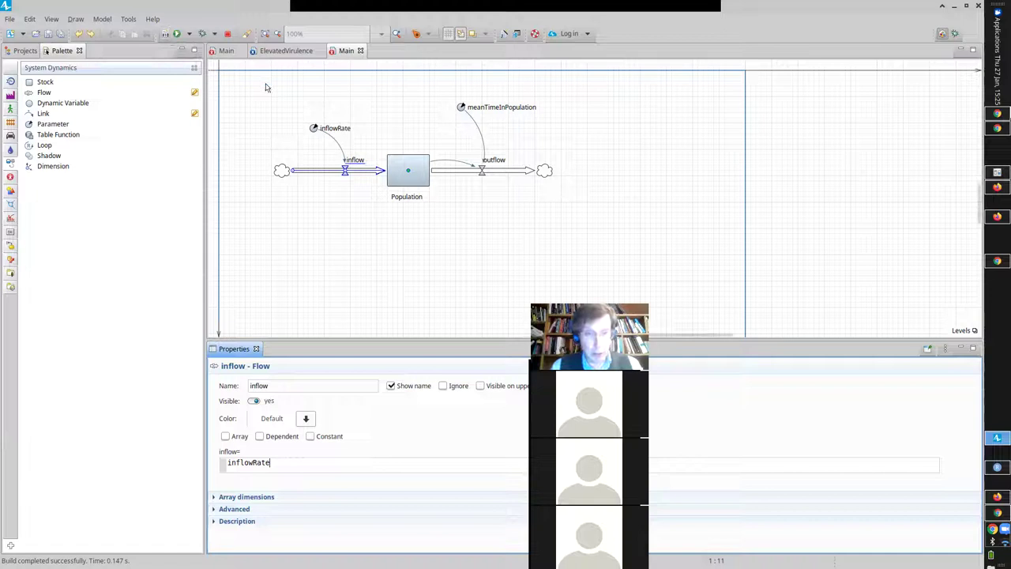
Review the inflowRate parameter, the inflow equation and the link between them.
left_click(27, 51)
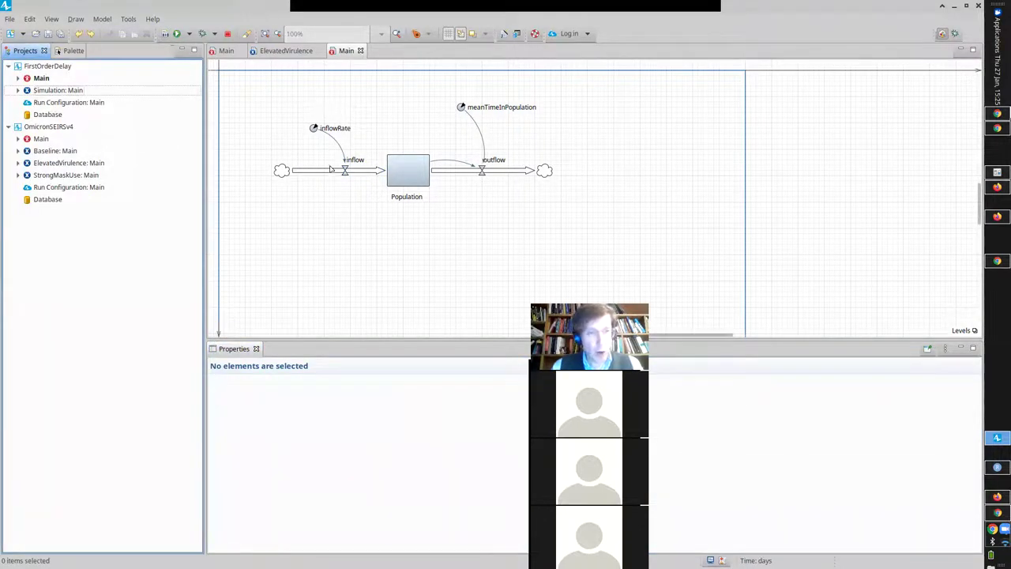
left_click(314, 128)
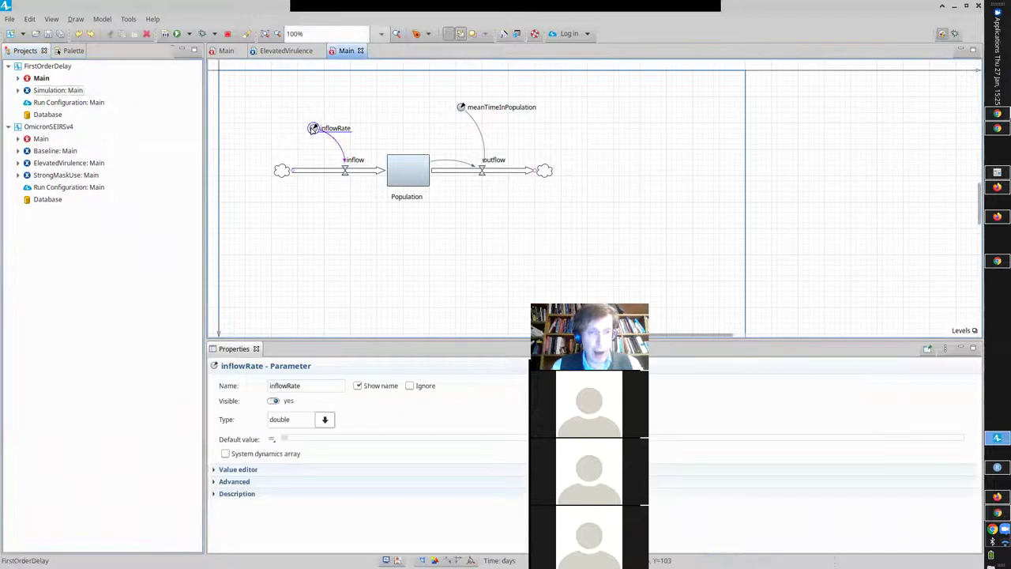
left_click(325, 175)
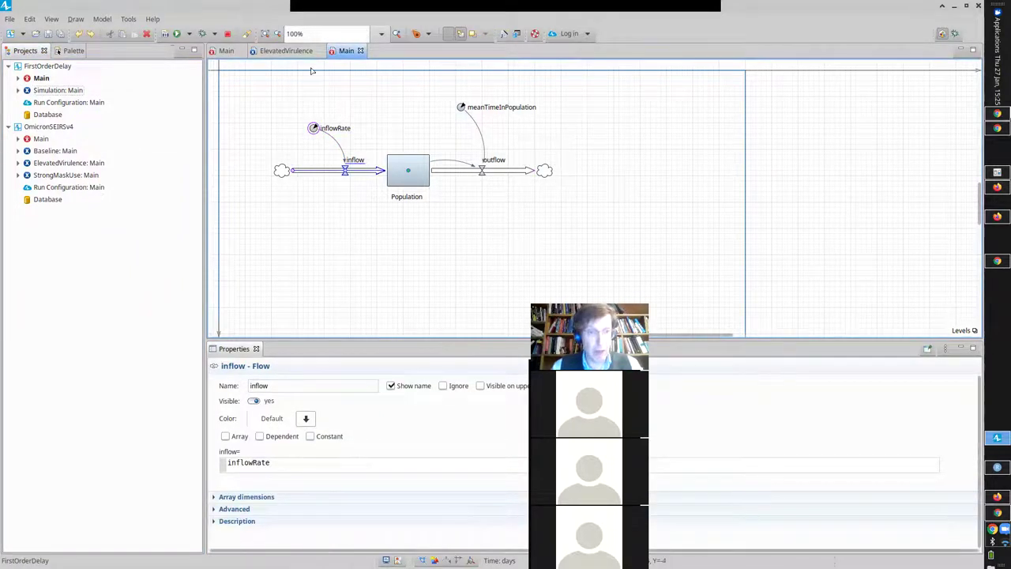
left_click(334, 139)
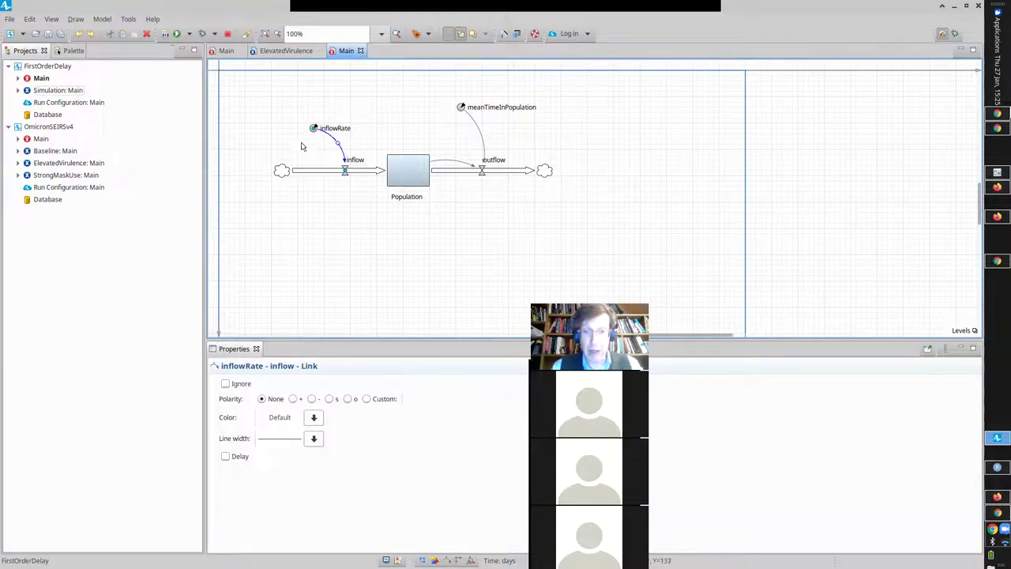
right_click(39, 93)
Test-run with inflowRate at 0, see Population fall toward 30, and close the run.
left_click(103, 246)
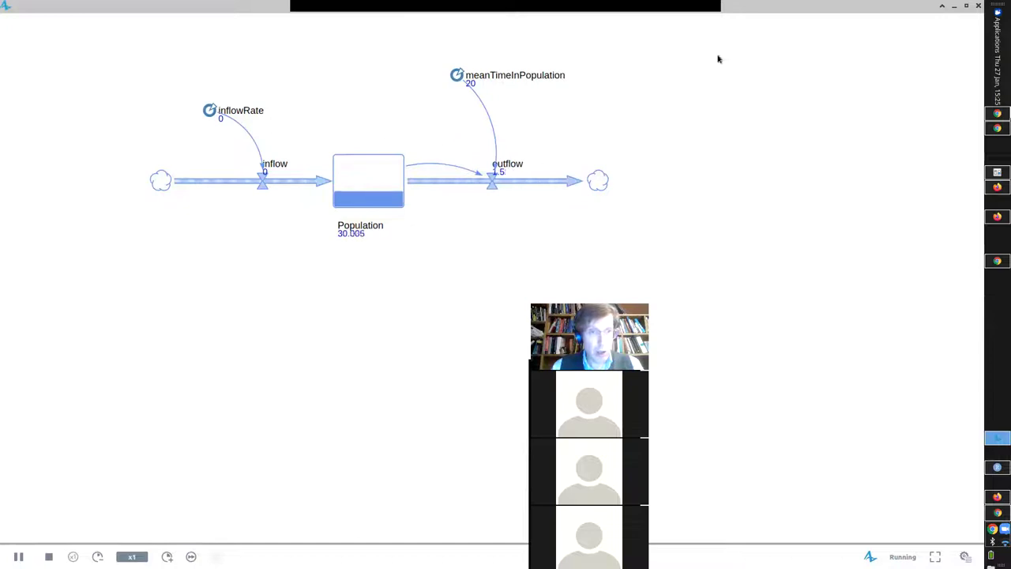
left_click(978, 6)
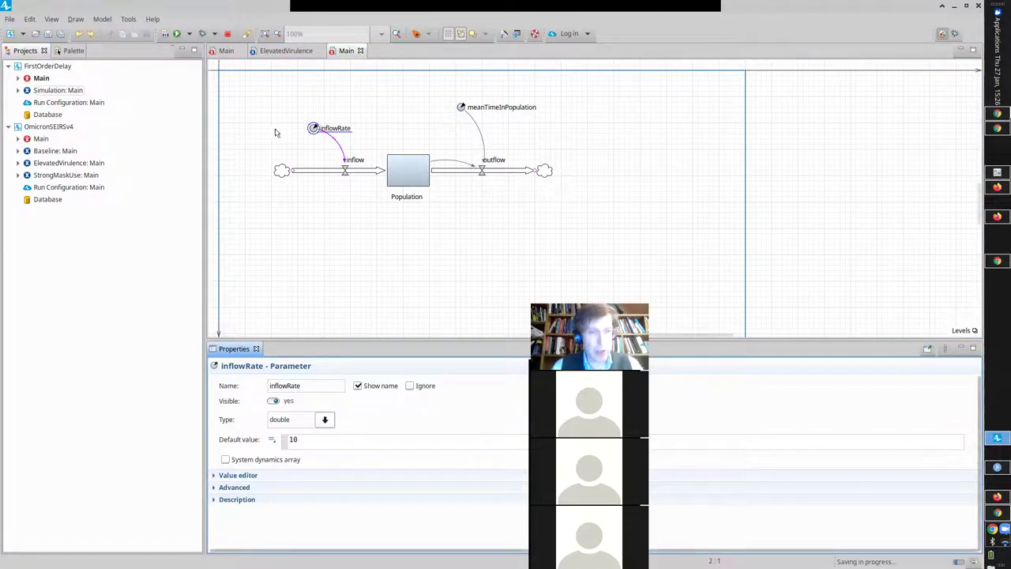
right_click(47, 91)
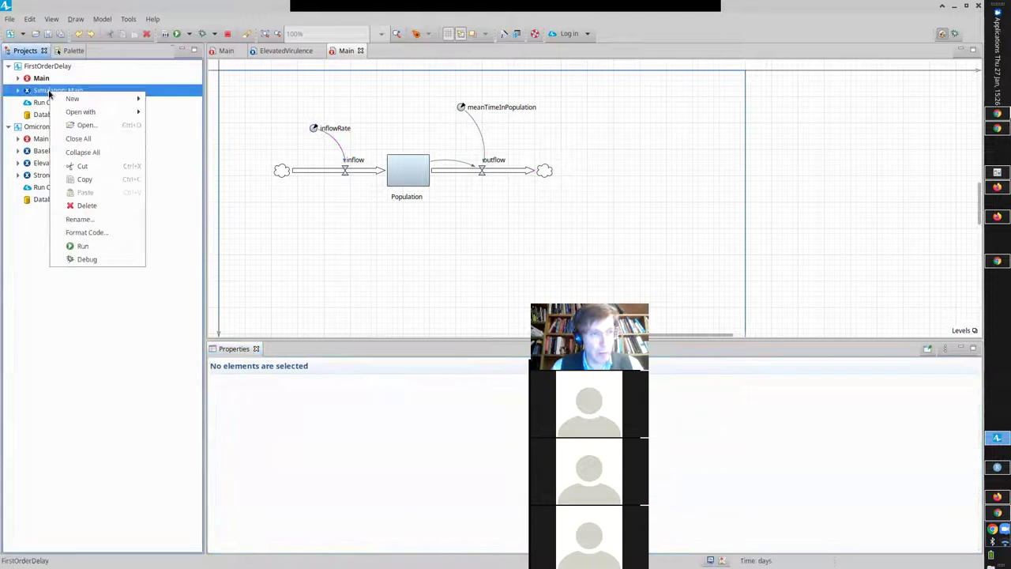
Rerun at higher speed with inflowRate 10, chart outflow, and open inflowRate's live value window.
left_click(85, 246)
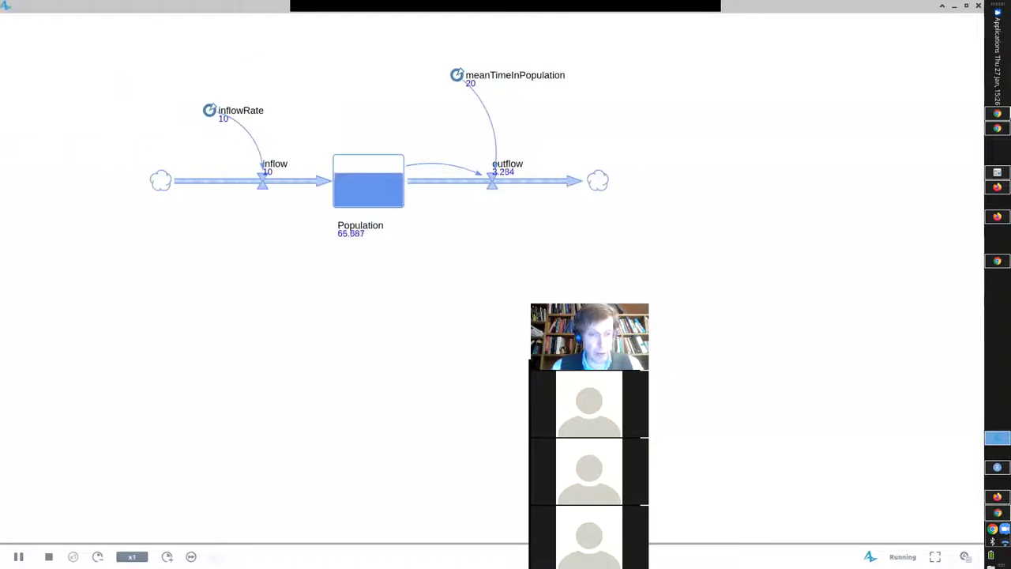
left_click(167, 557)
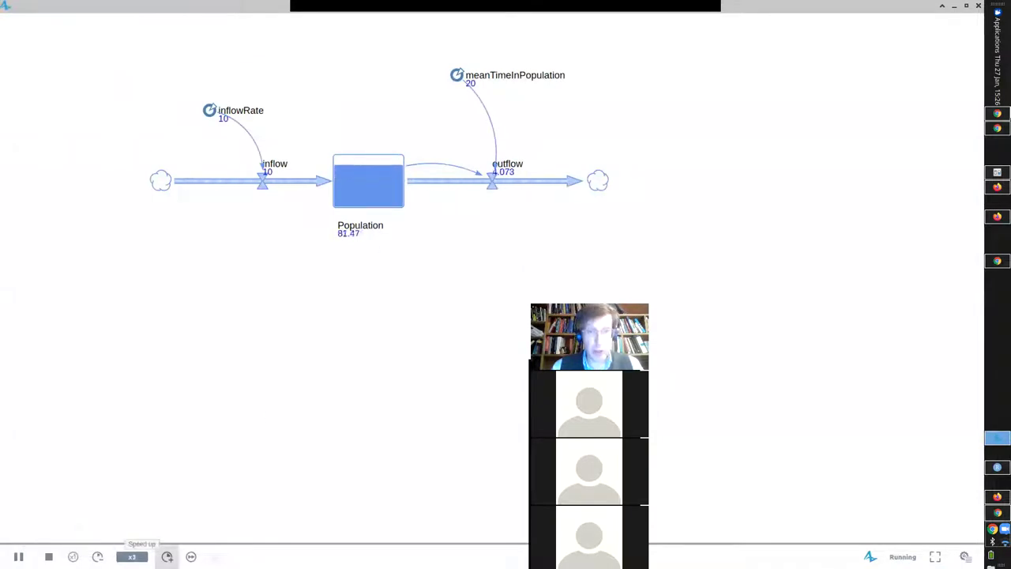
left_click(166, 556)
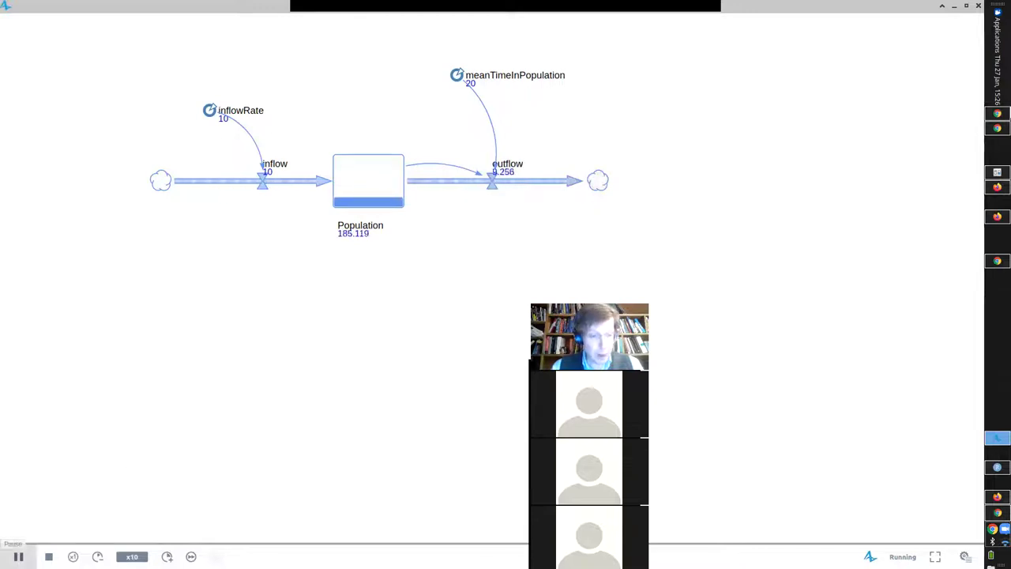
left_click(18, 556)
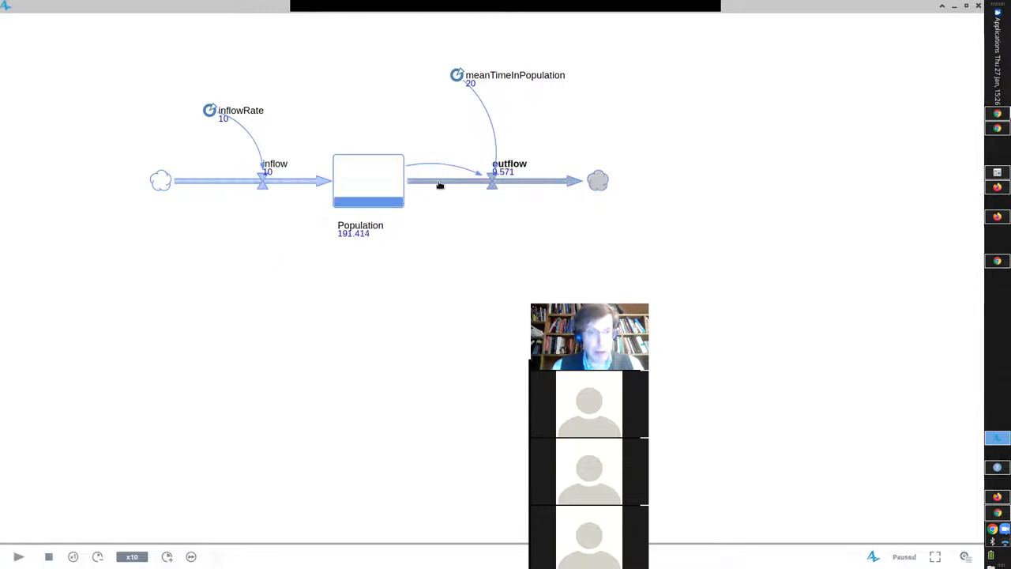
mouse_move(461, 186)
left_click(633, 199)
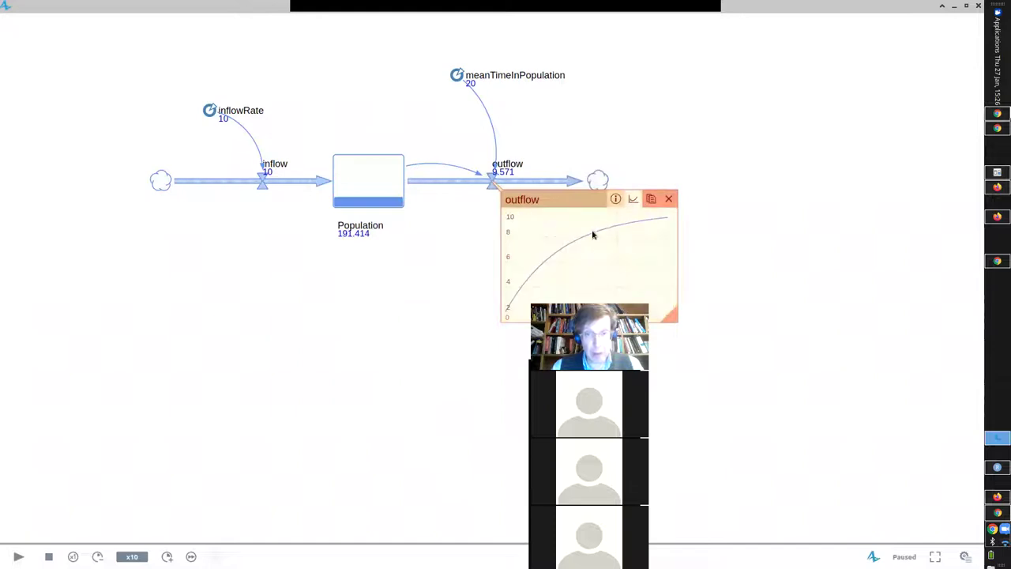
left_click(19, 557)
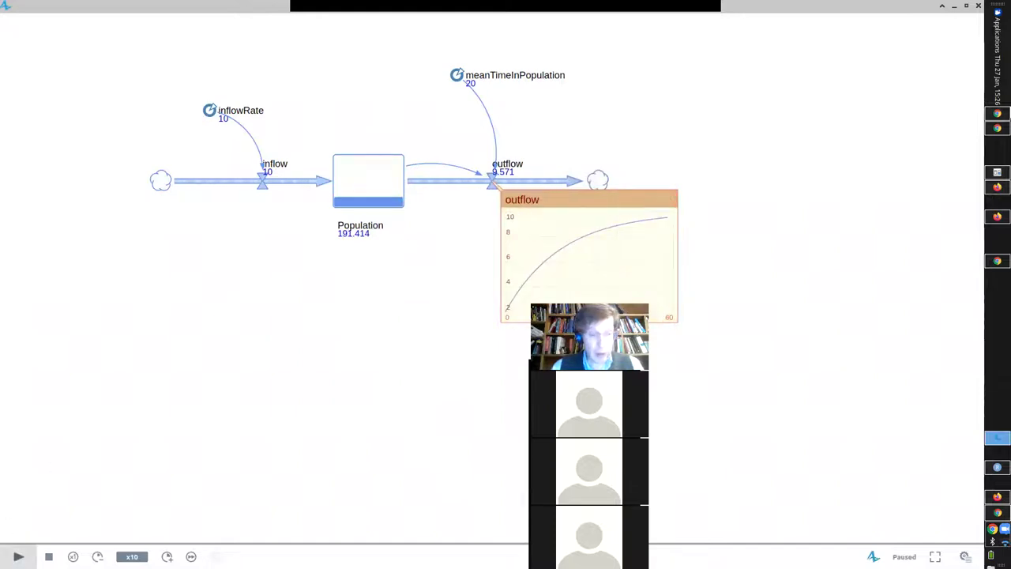
left_click(209, 110)
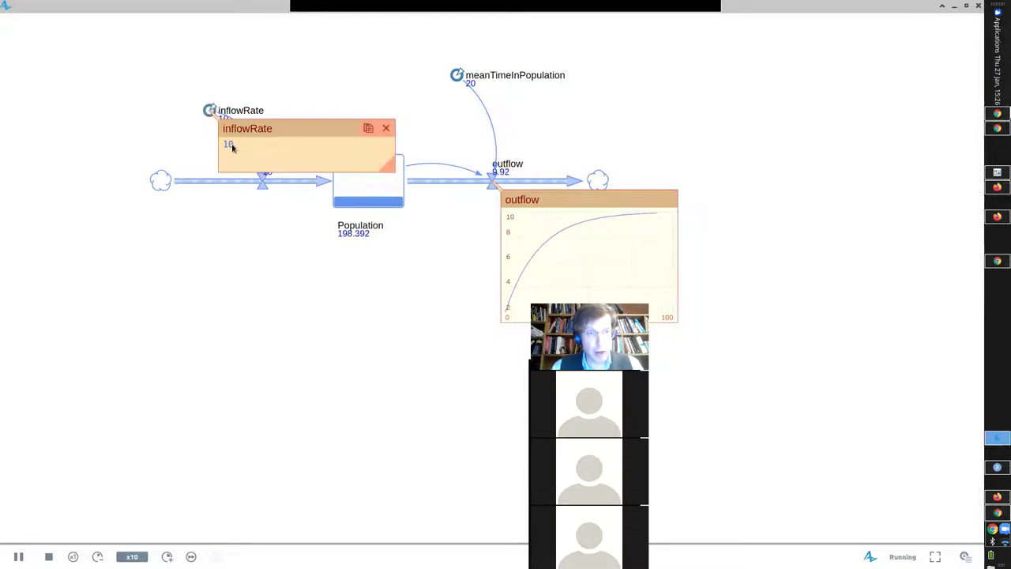
Change inflowRate live to 5, move its window below the diagram, and enlarge the outflow chart.
left_click(229, 145)
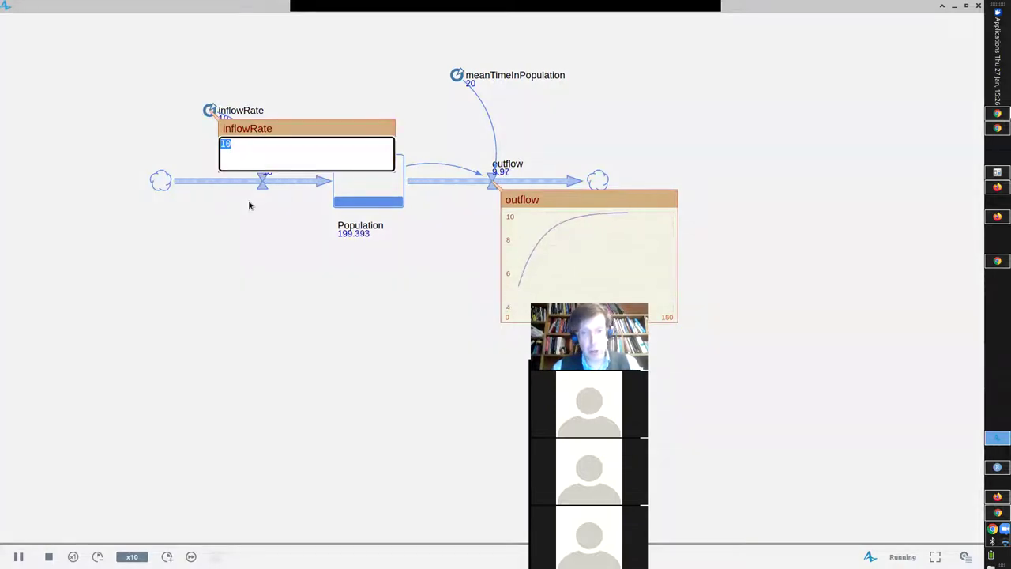
type("5")
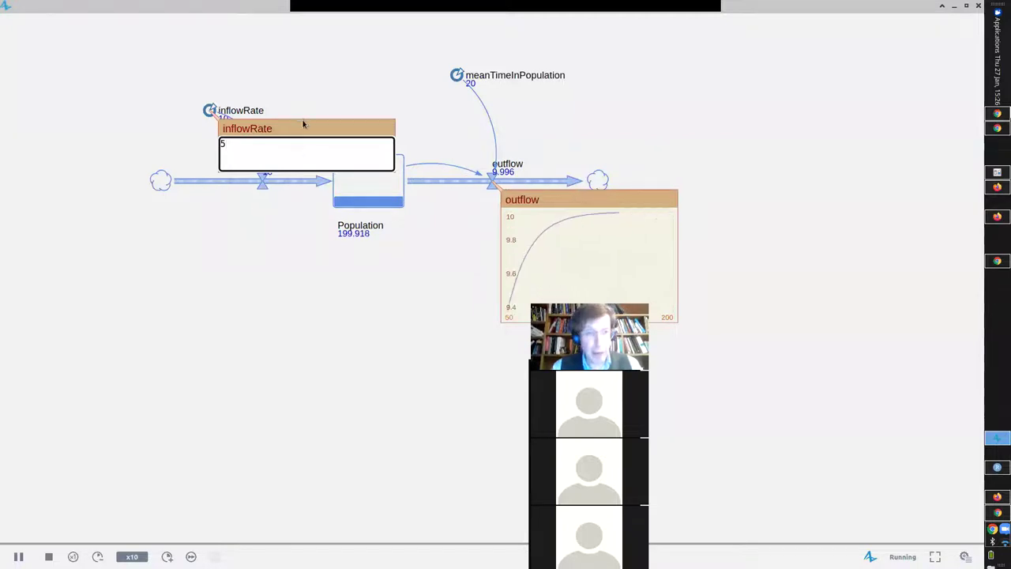
key("Return")
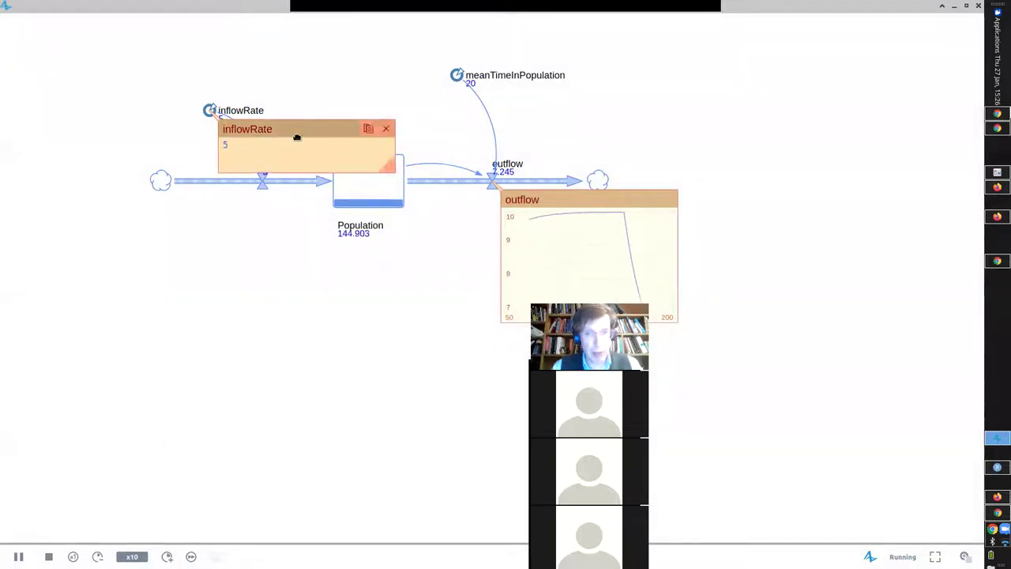
left_click_drag(293, 133, 211, 306)
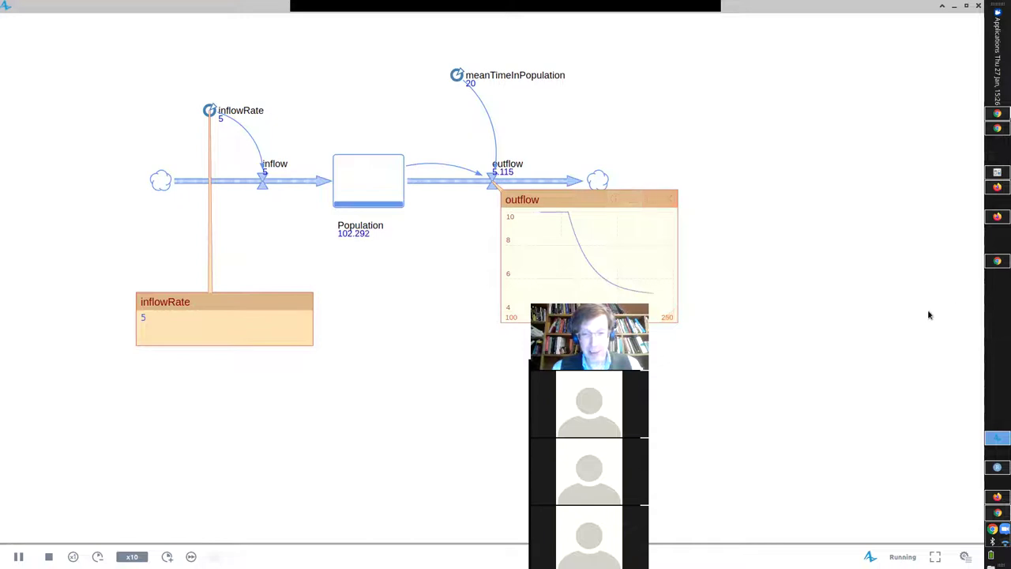
left_click_drag(675, 320, 875, 352)
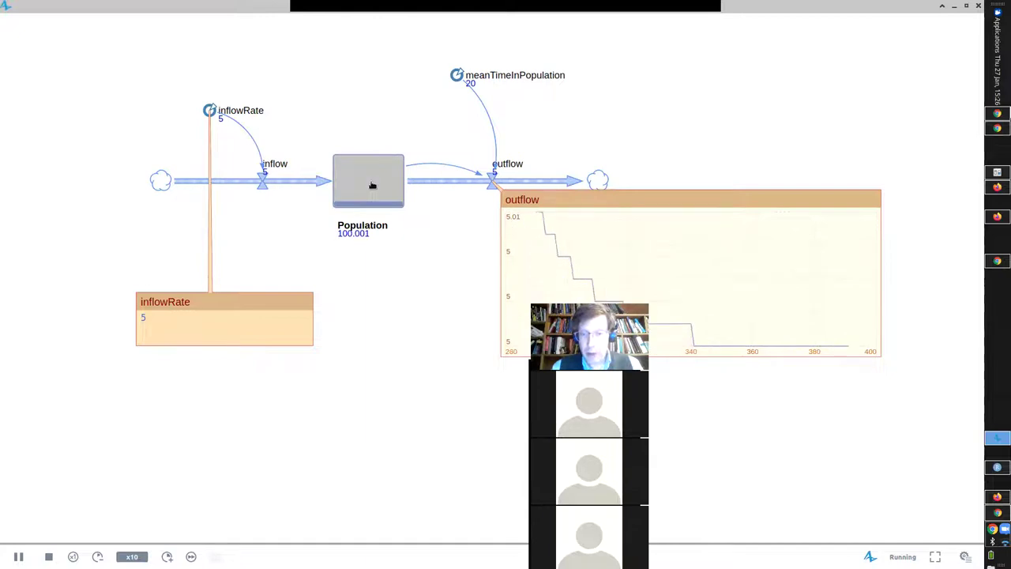
left_click(372, 185)
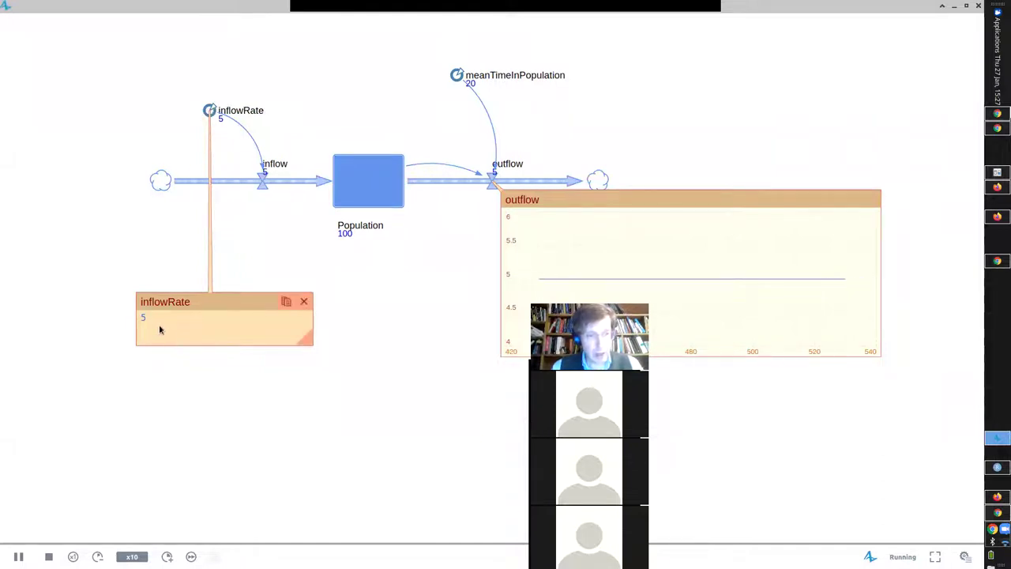
Raise inflowRate to 50 live, then stop the run as outflow nears 50.
left_click(143, 319)
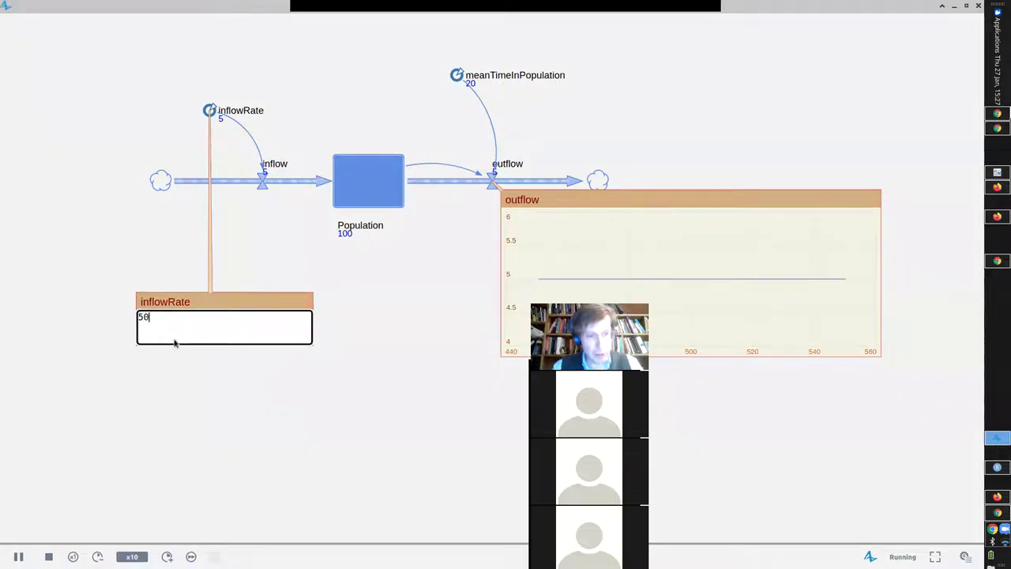
type("0")
key("Return")
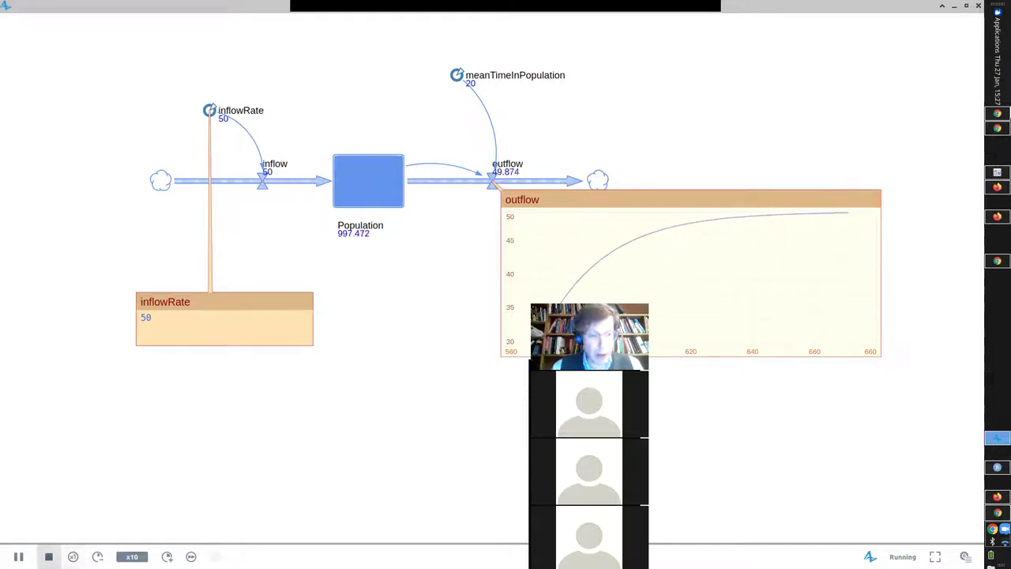
left_click(48, 556)
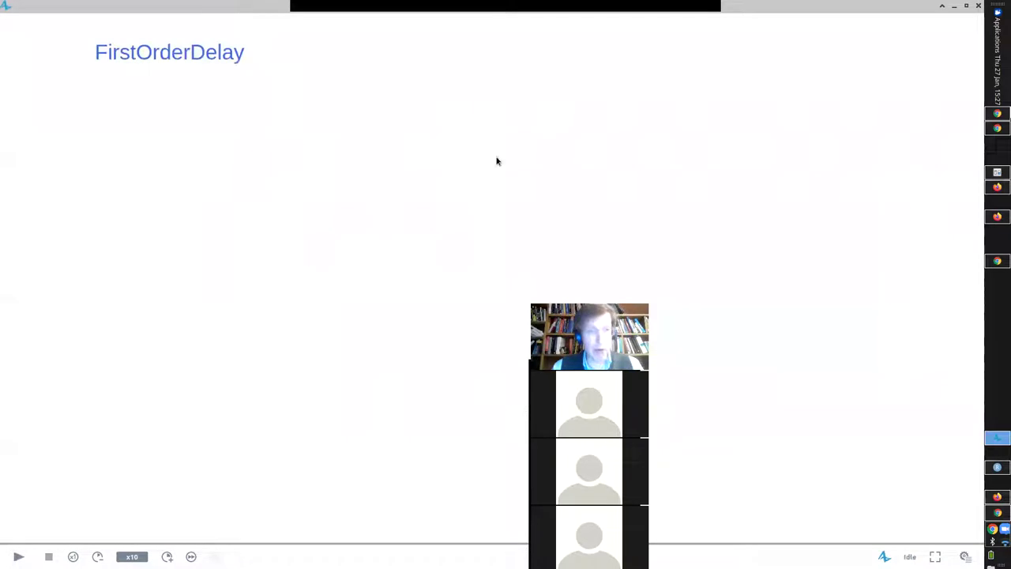
Relaunch the Simulation: Main run and switch it to virtual time.
left_click(979, 6)
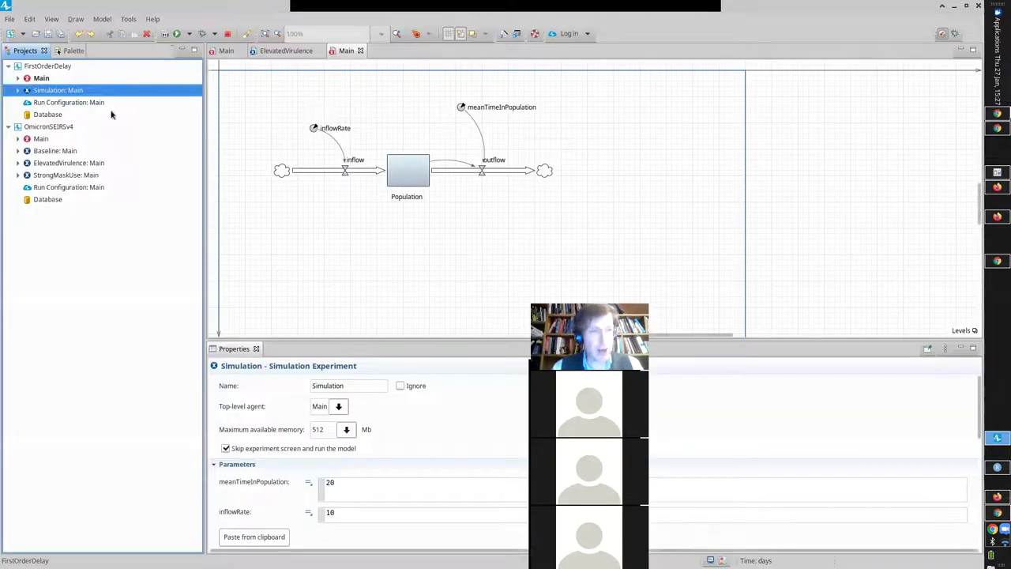
right_click(69, 90)
left_click(111, 255)
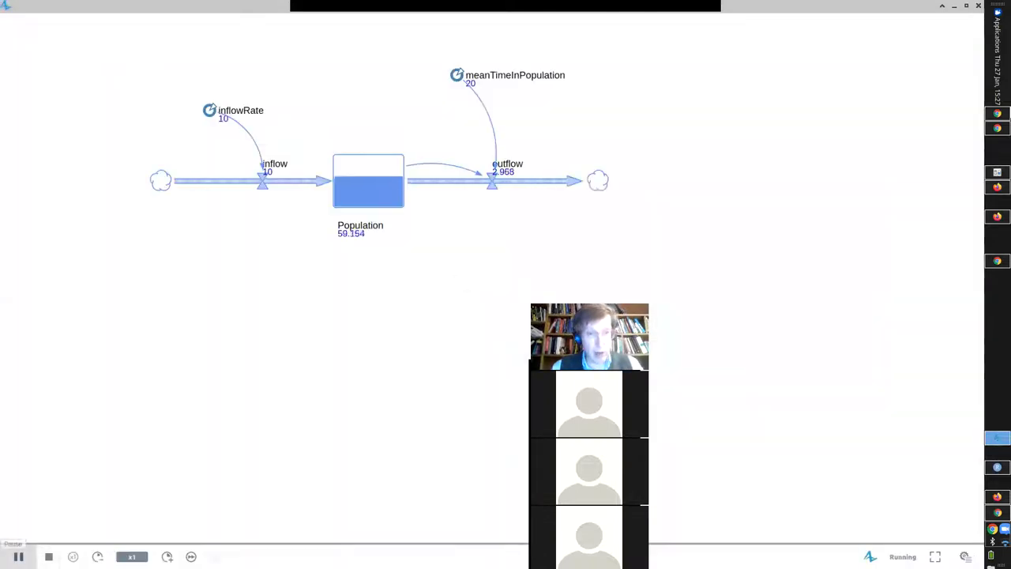
left_click(18, 556)
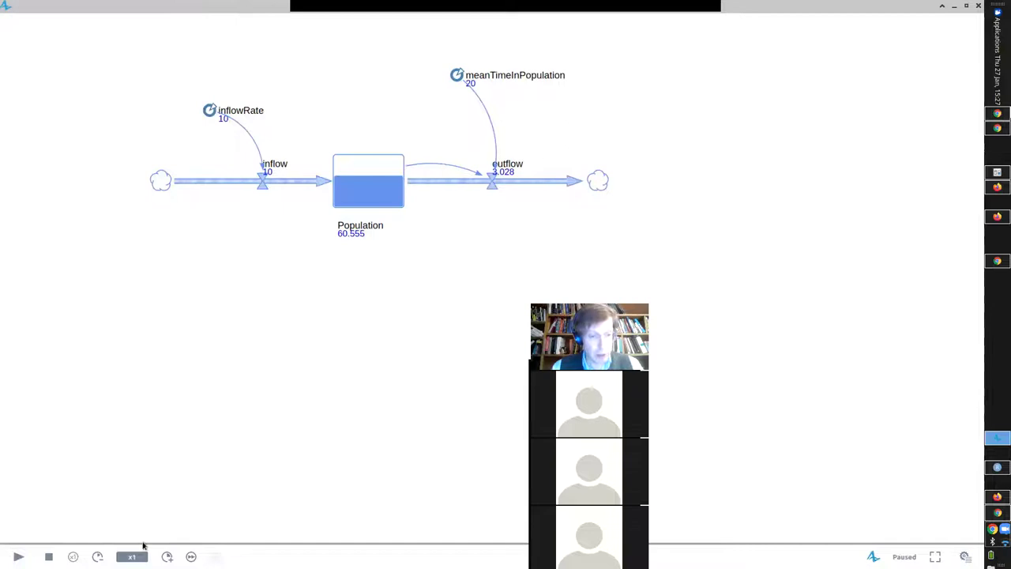
left_click(191, 556)
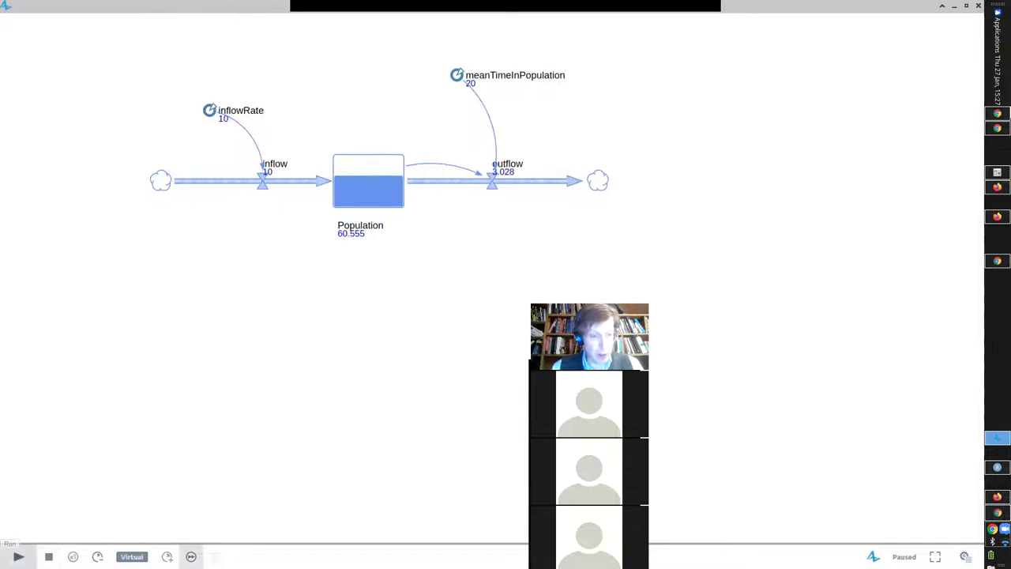
left_click(18, 556)
Let Population reach equilibrium at 200, return to x1 speed, and open inflowRate's value window.
left_click(18, 557)
left_click(18, 556)
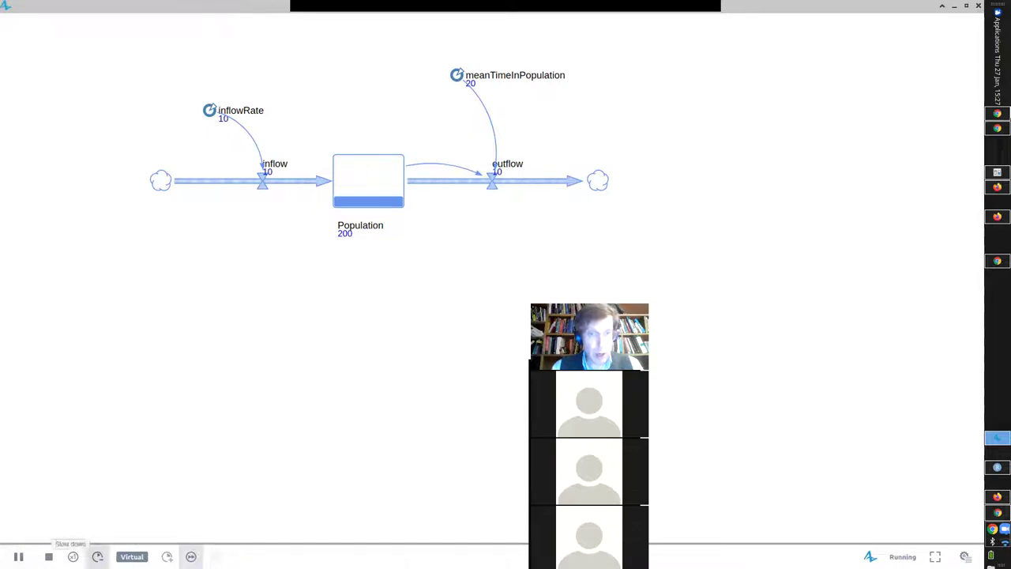
left_click(191, 556)
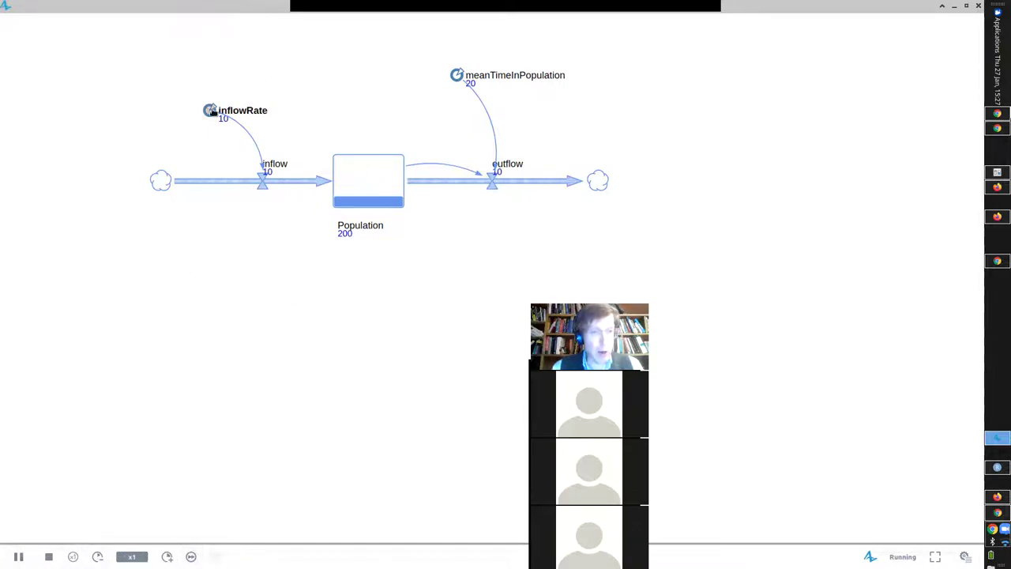
left_click(225, 112)
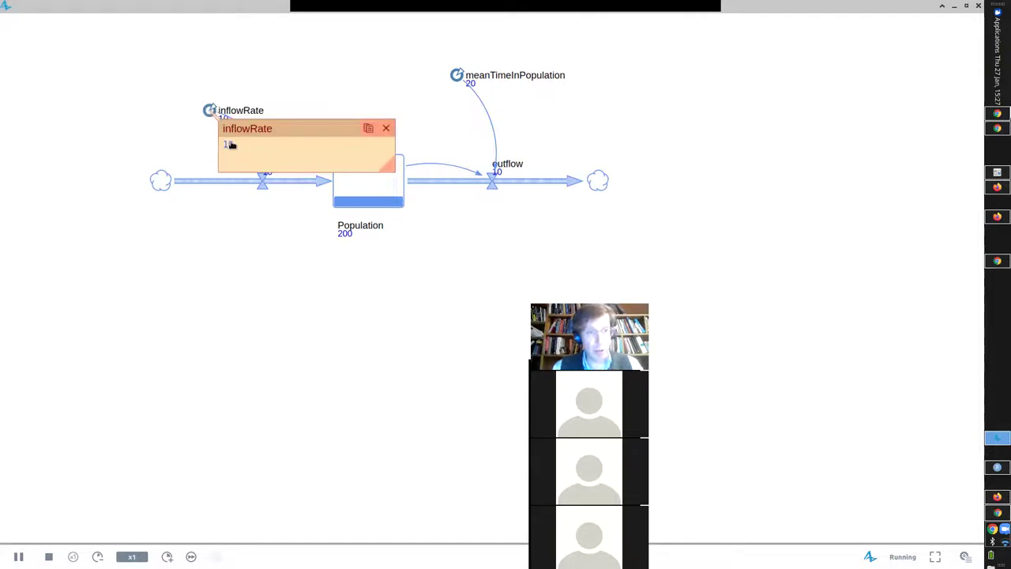
Change inflowRate to 50 in the running model and open outflow's live inspection window.
double_click(230, 145)
type("50")
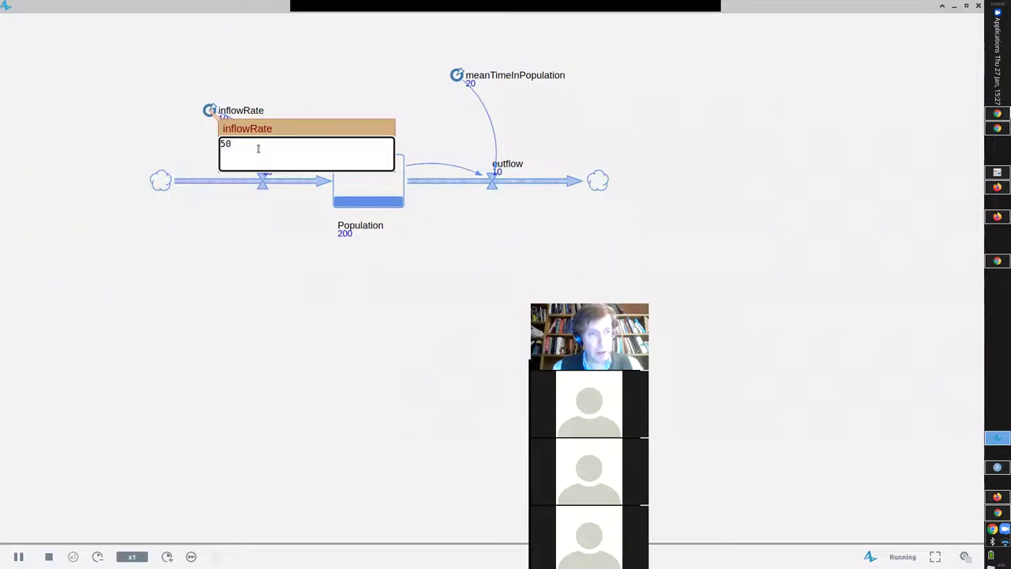
key("Return")
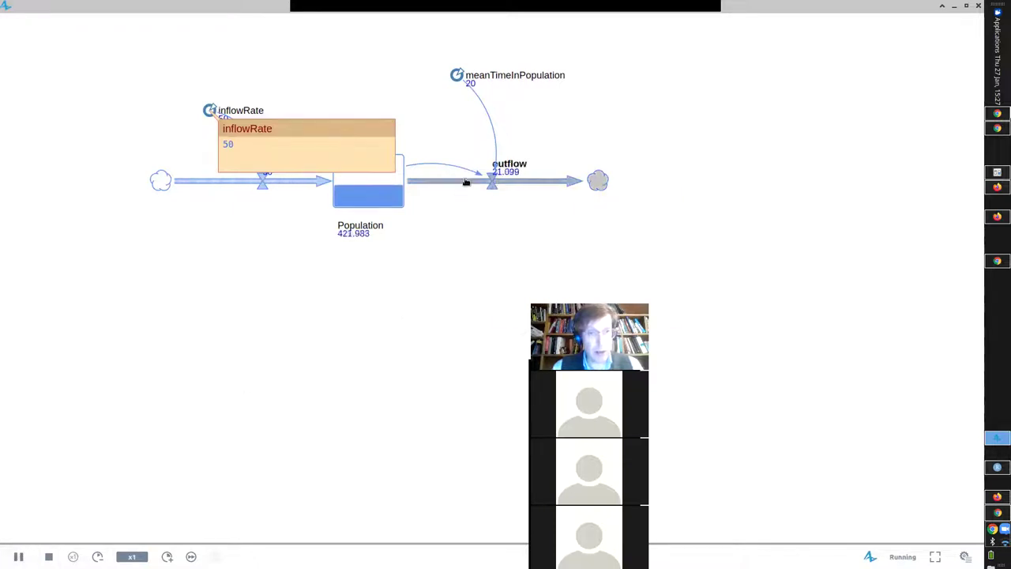
left_click(493, 181)
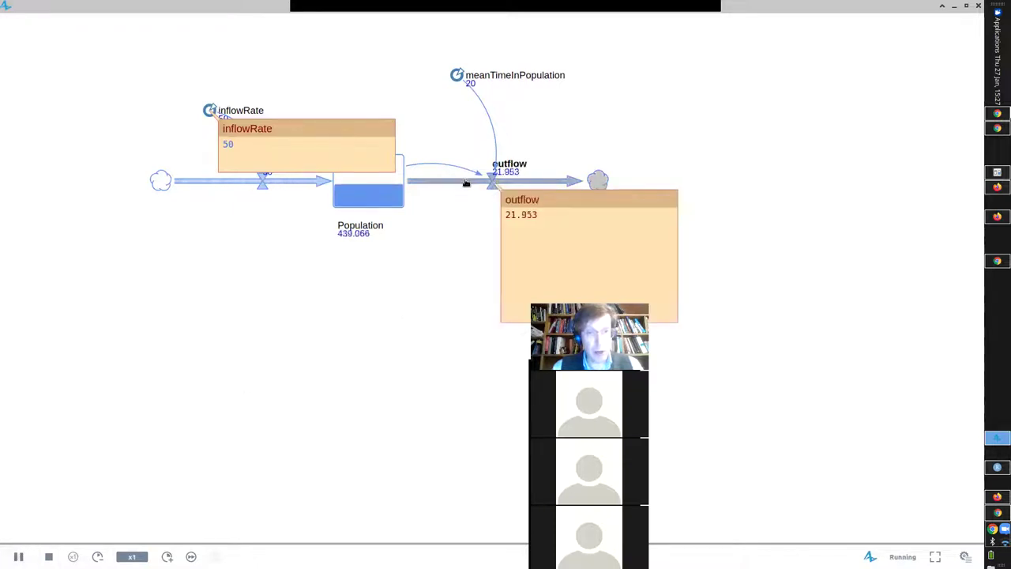
Show Population as a live chart placed below the diagram on the left.
left_click(391, 197)
left_click(509, 203)
left_click_drag(463, 196, 242, 289)
Move the inflowRate window to the top left and display outflow as a line chart.
left_click_drag(266, 129, 166, 41)
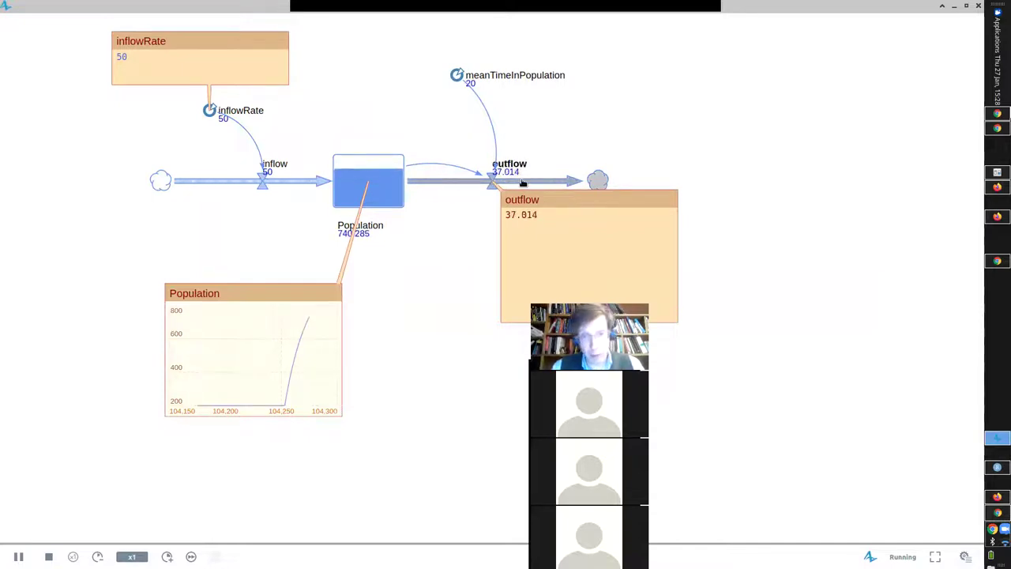
mouse_move(579, 207)
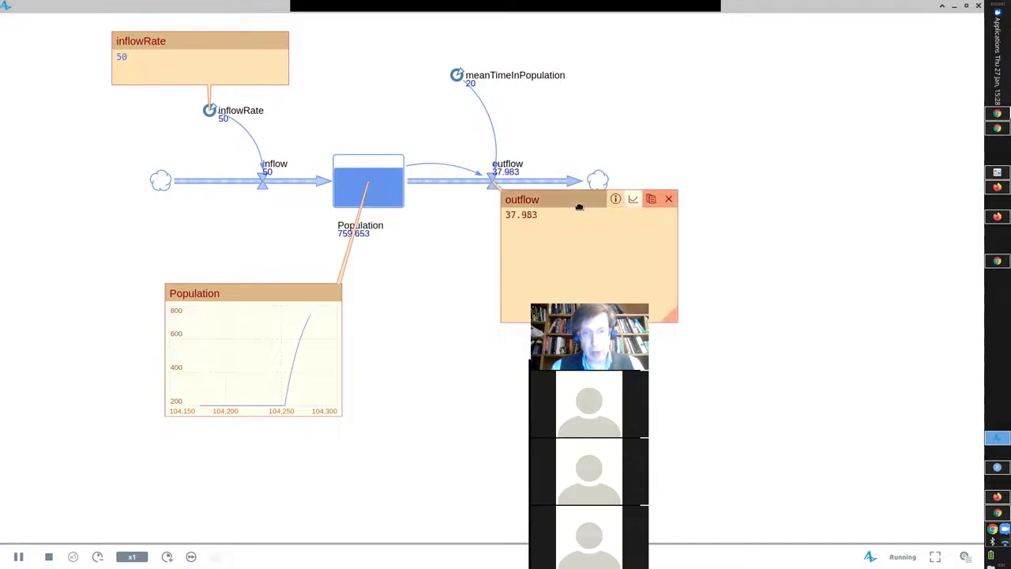
left_click(633, 200)
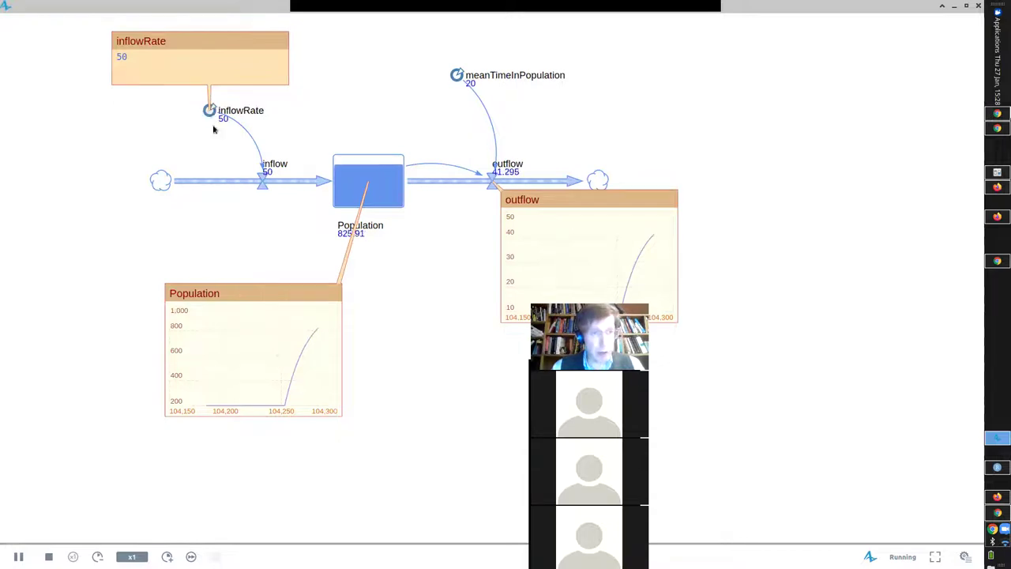
Raise inflowRate to 100, run the simulation at x10, then cut inflowRate to 2.
left_click(144, 72)
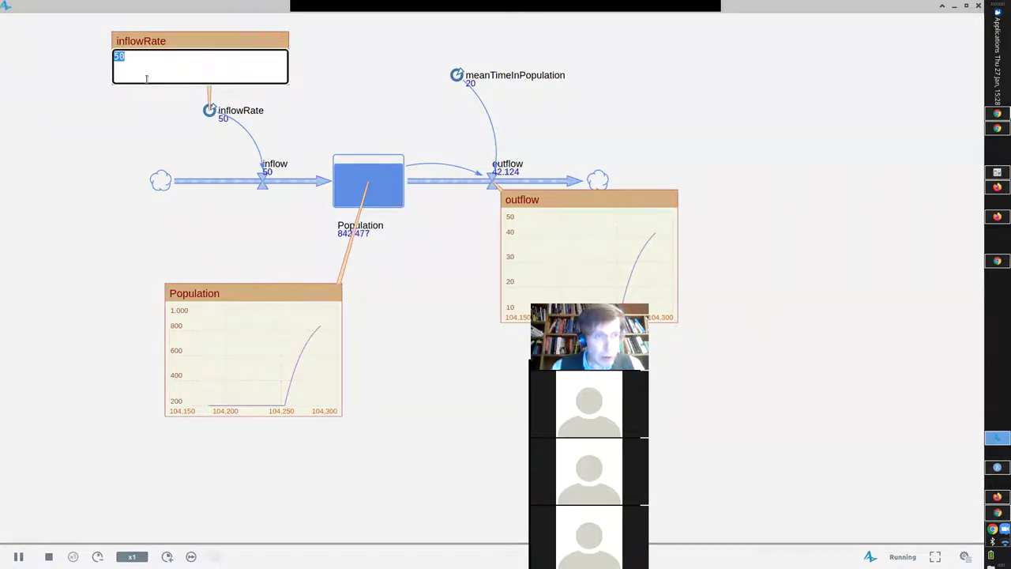
key("Return")
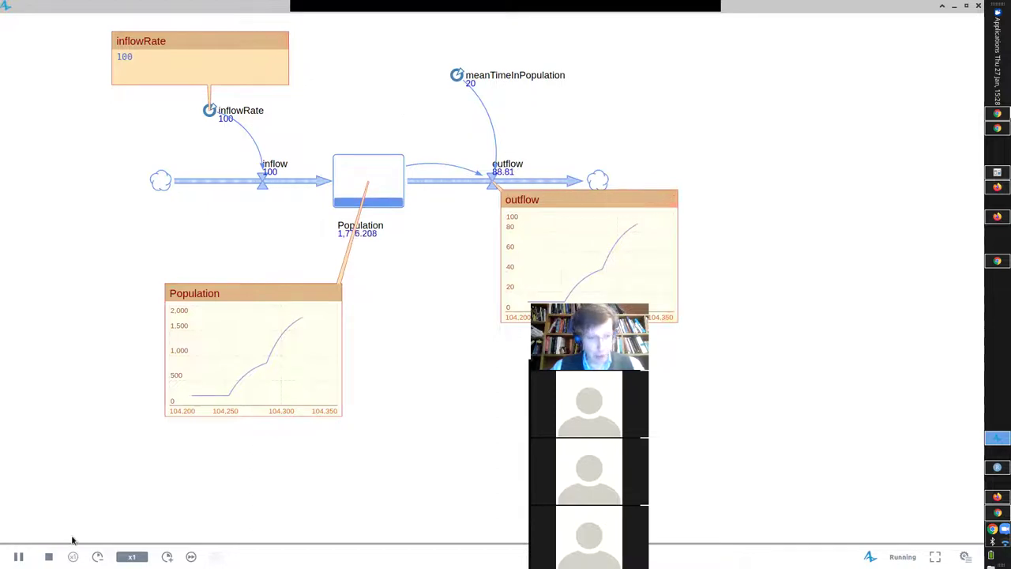
left_click(167, 557)
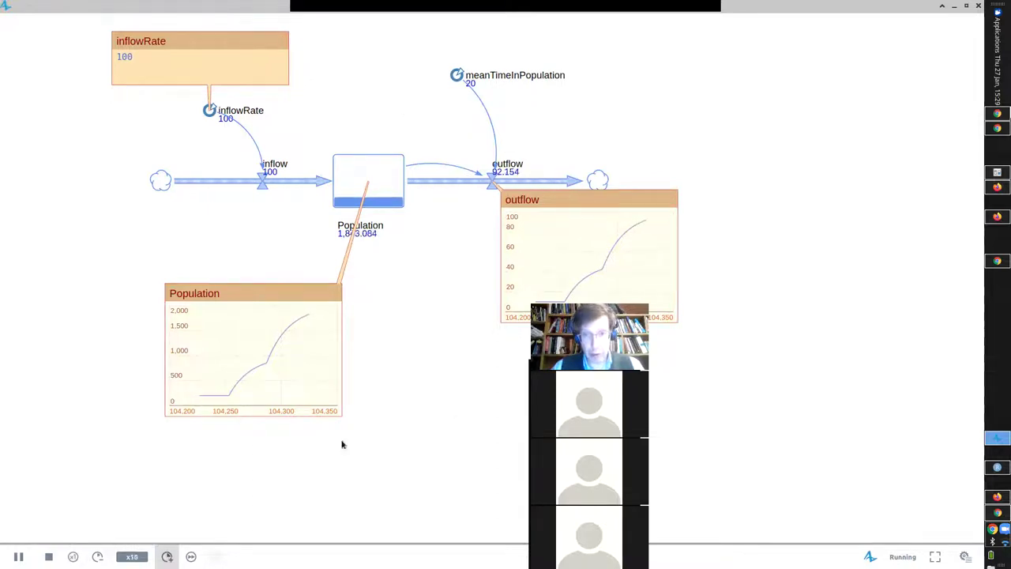
double_click(120, 57)
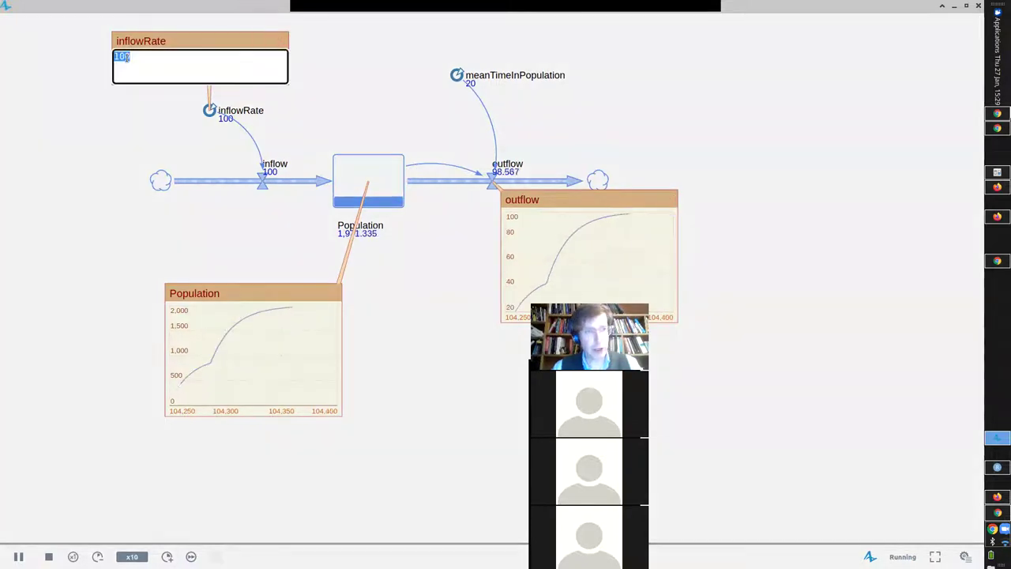
key("Return")
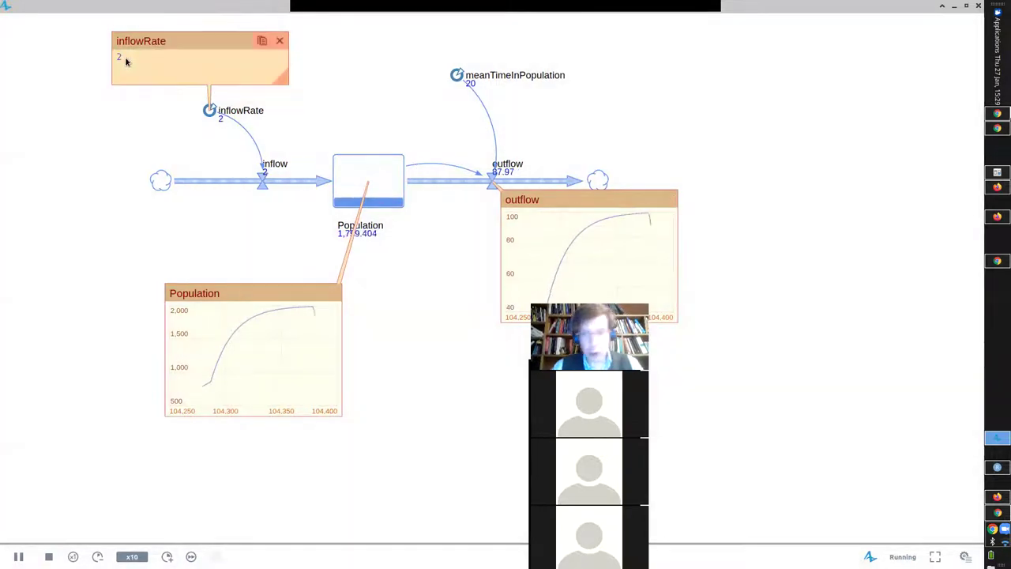
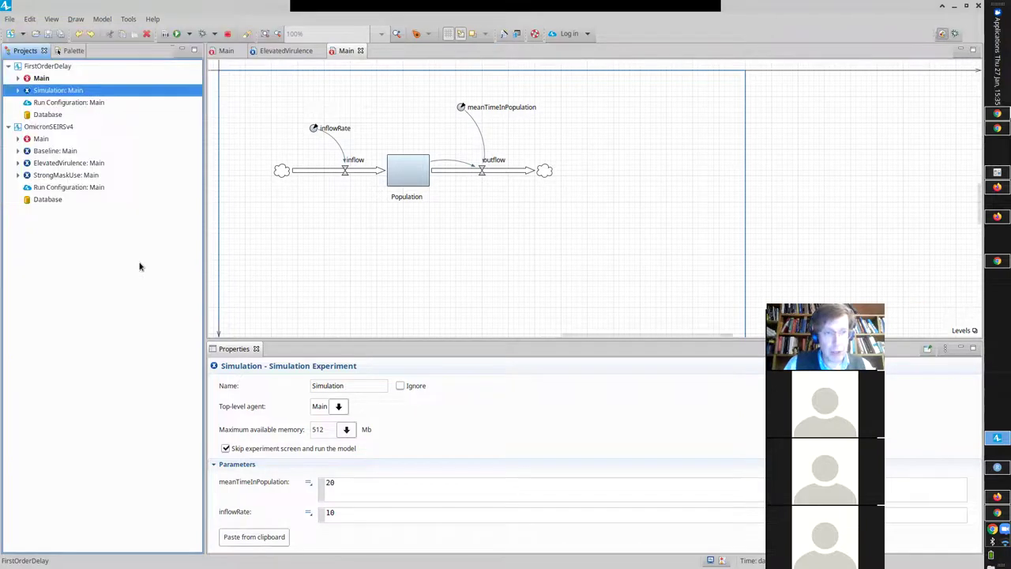
Save the model as a new project named TargetFollowingFirstOrderDelay, accepting the newer-version warning.
left_click(8, 19)
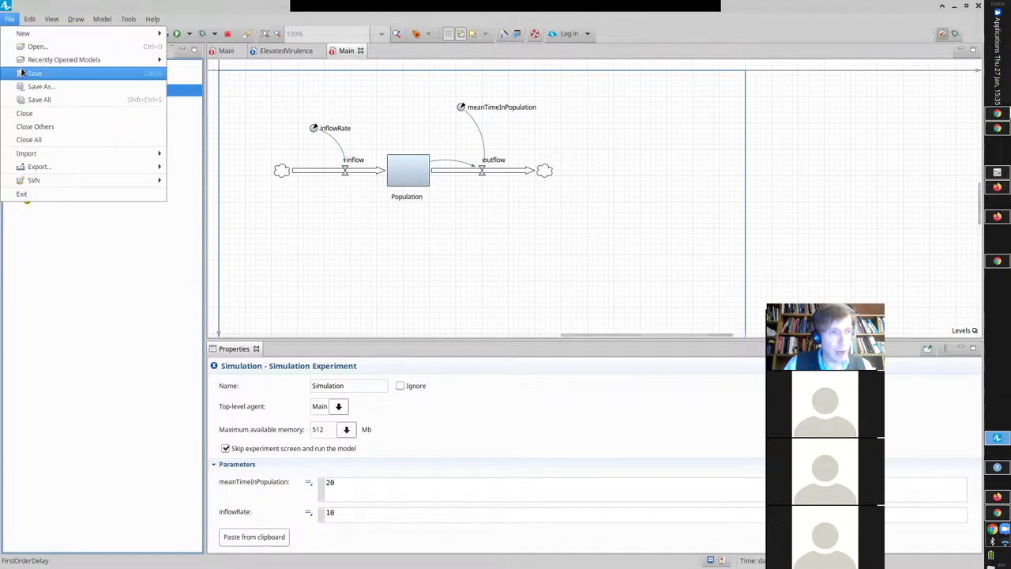
left_click(31, 86)
key("End")
key("BackSpace")
type("Target")
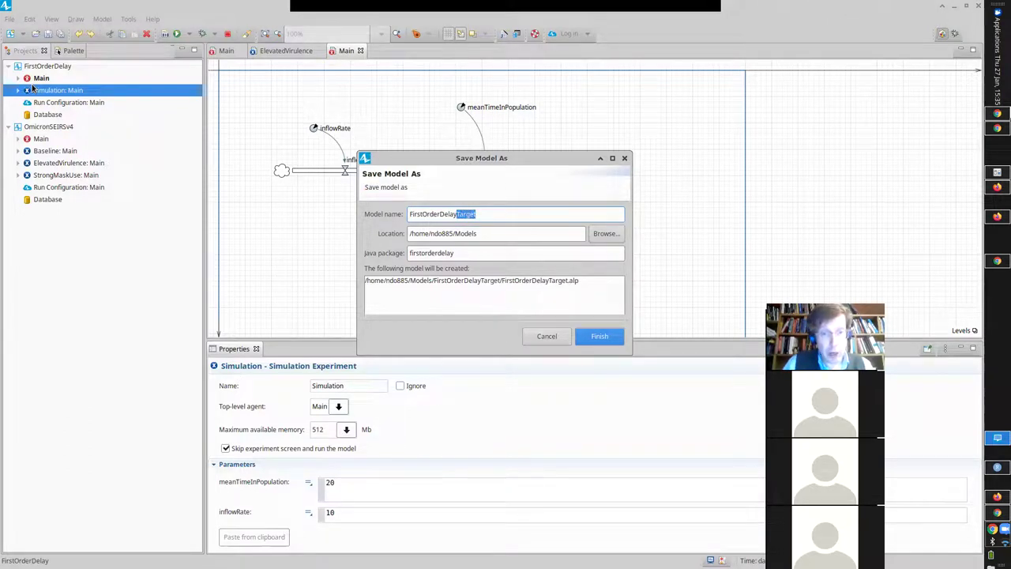
key("ctrl+x")
key("Home")
key("ctrl+v")
type("Following")
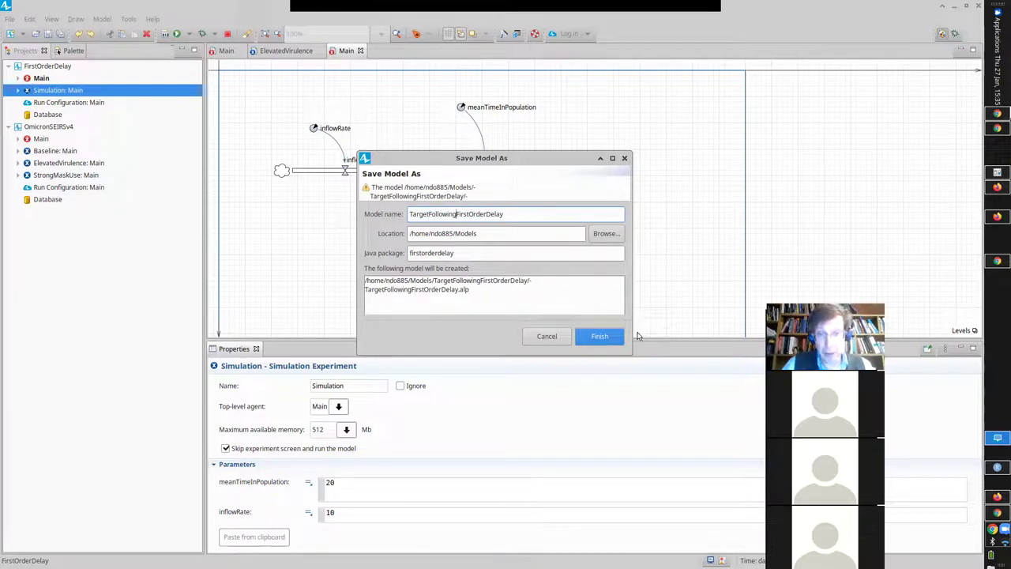
left_click(620, 338)
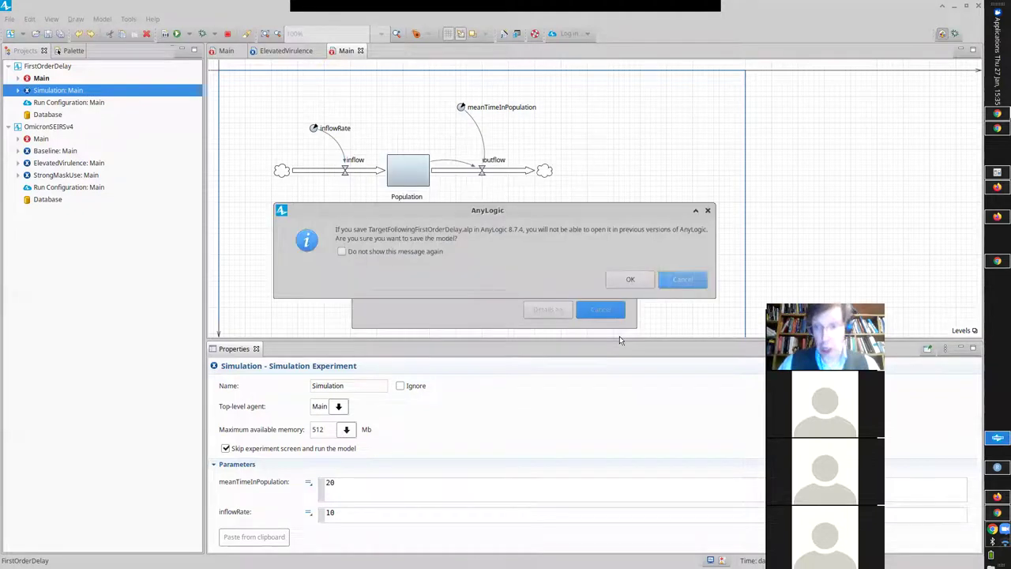
left_click(631, 280)
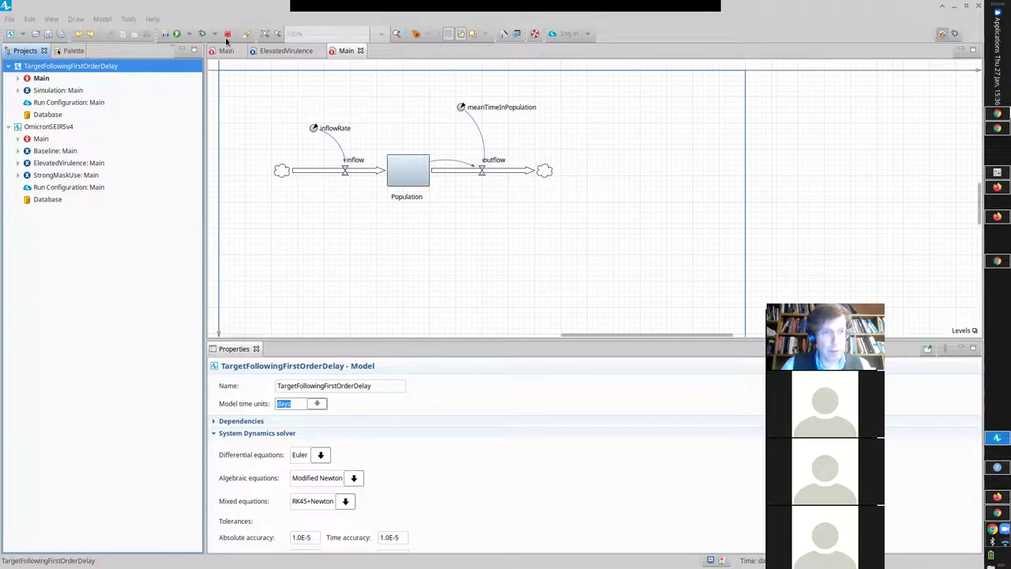
Delete the outflow valve and the meanTimeInPopulation parameter from the diagram.
key("alt+Tab")
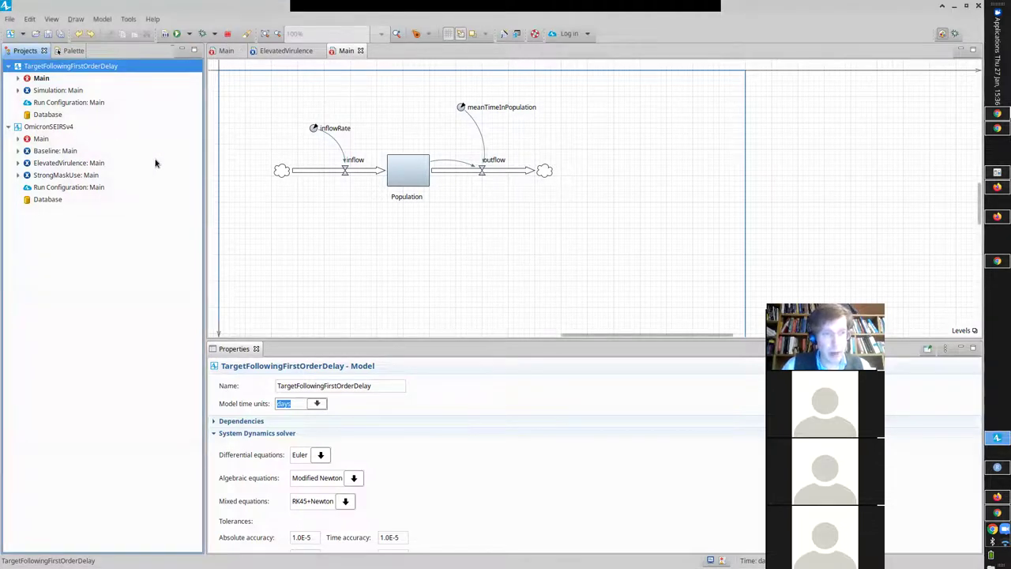
left_click(483, 178)
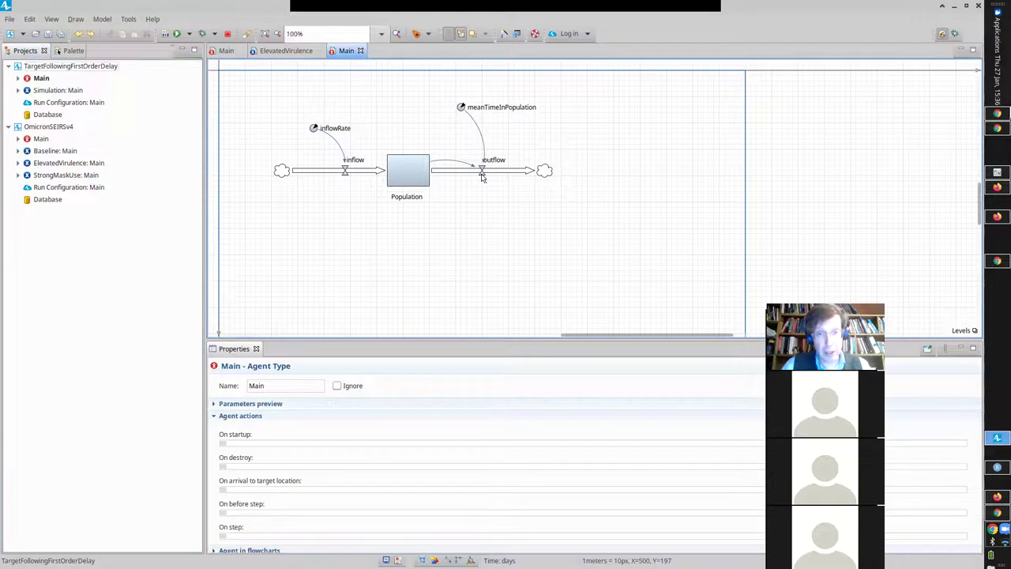
left_click(484, 171)
key("Delete")
left_click(463, 109)
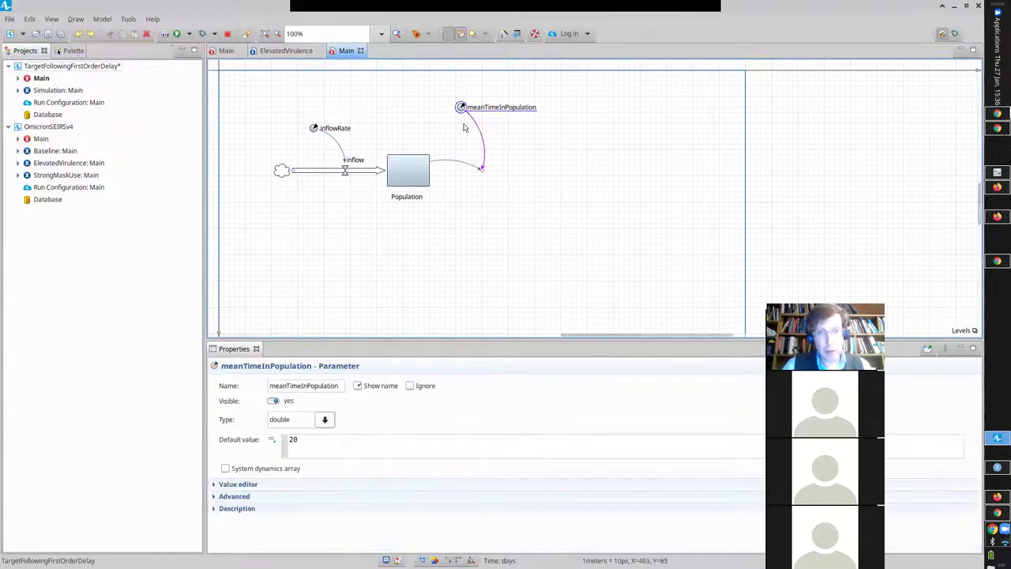
key("Delete")
Delete the leftover links from Population and bring the lecture slides forward.
left_click(479, 163)
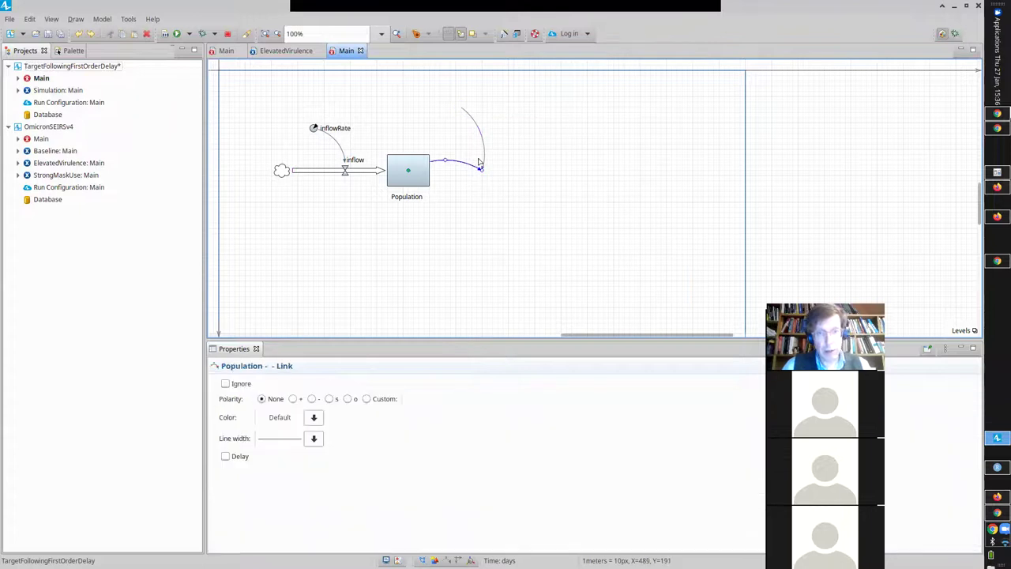
key("Delete")
left_click(485, 148)
key("Delete")
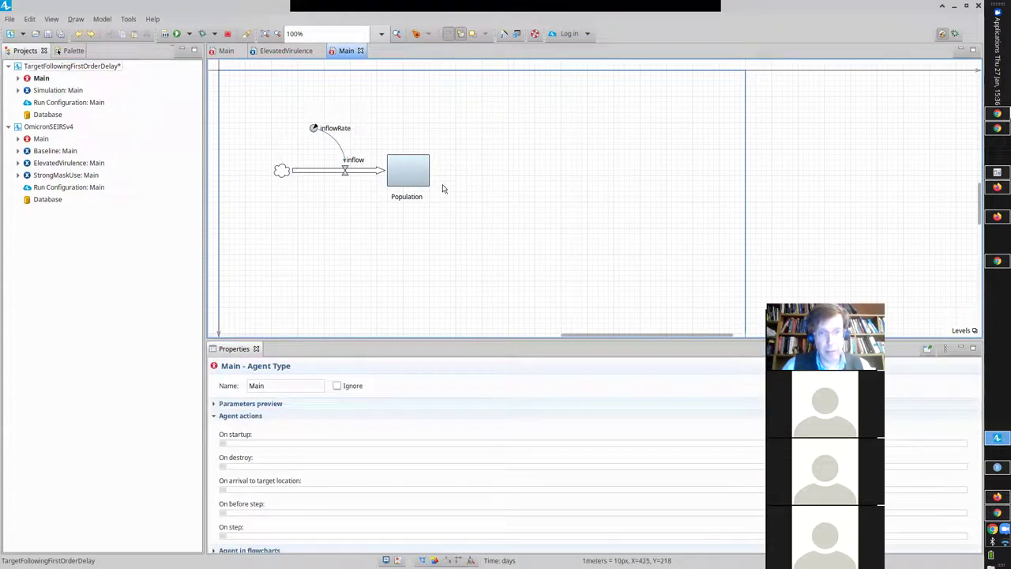
key("alt+Tab")
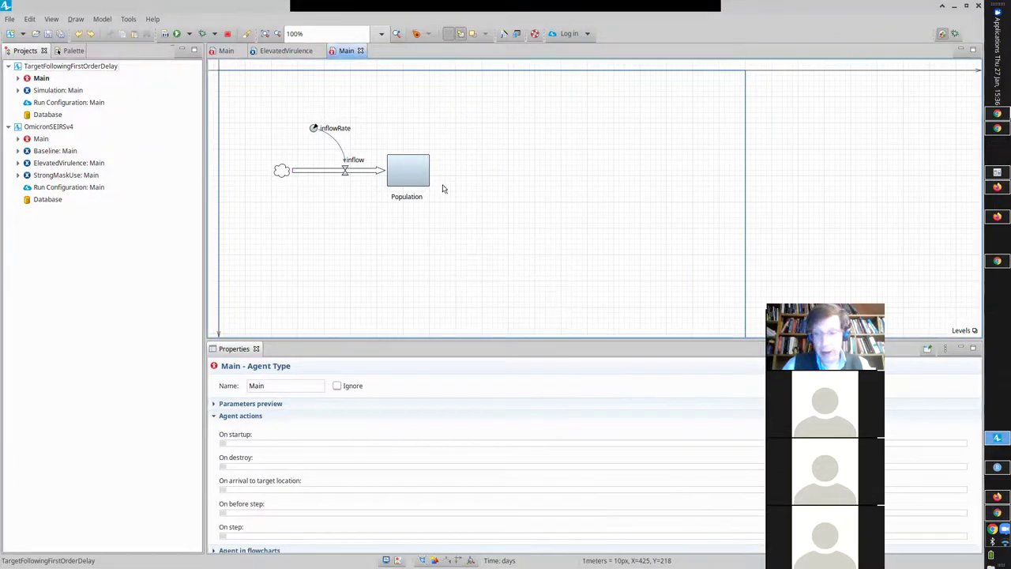
key("alt+Tab")
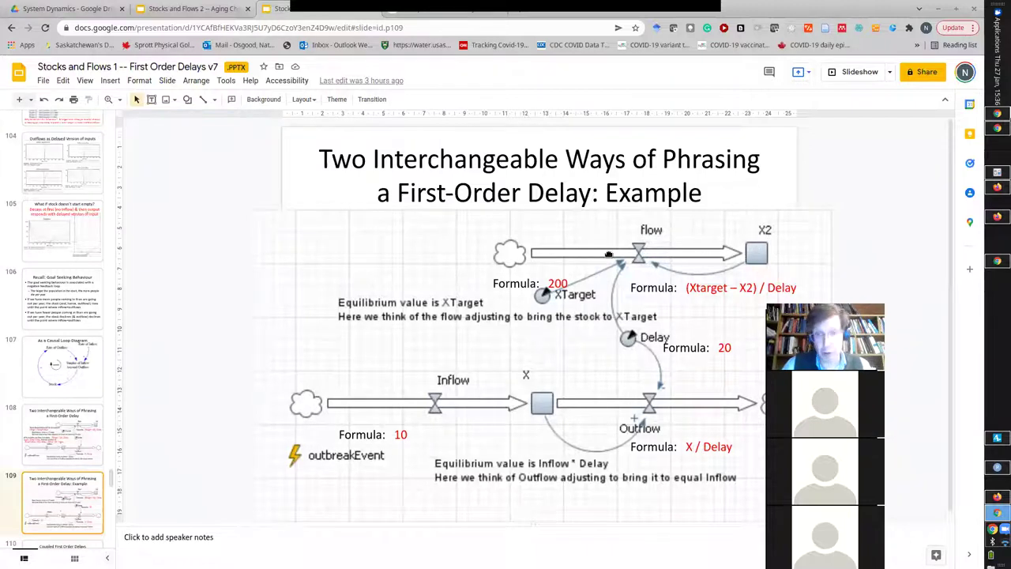
After reading the flow = (XTarget - X2)/Delay slide, return to AnyLogic and select inflowRate.
key("alt+Tab")
key("alt+Tab")
key("alt+Tab")
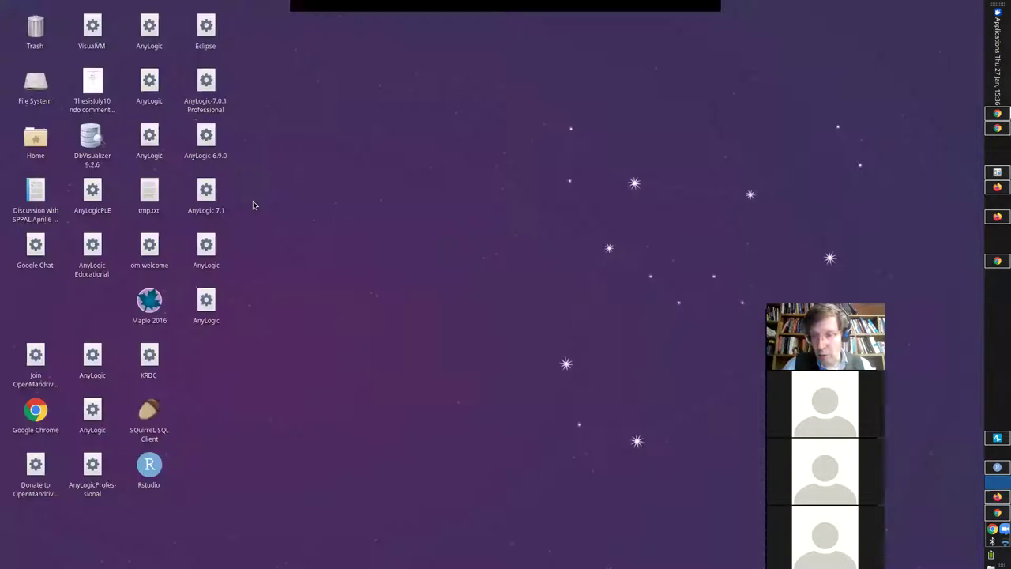
left_click(314, 129)
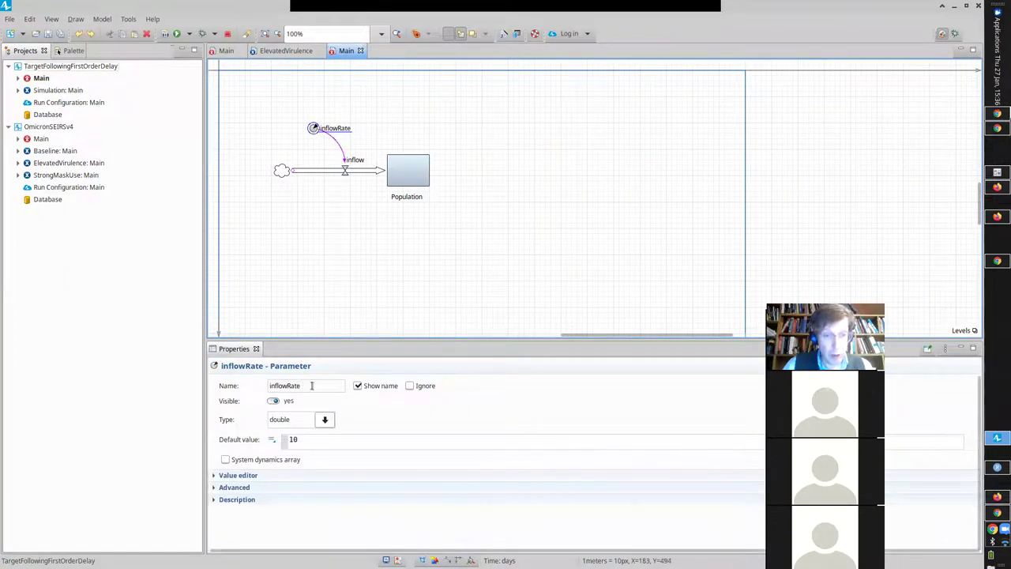
Rename the inflowRate parameter to delay and the inflow to flow.
double_click(300, 385)
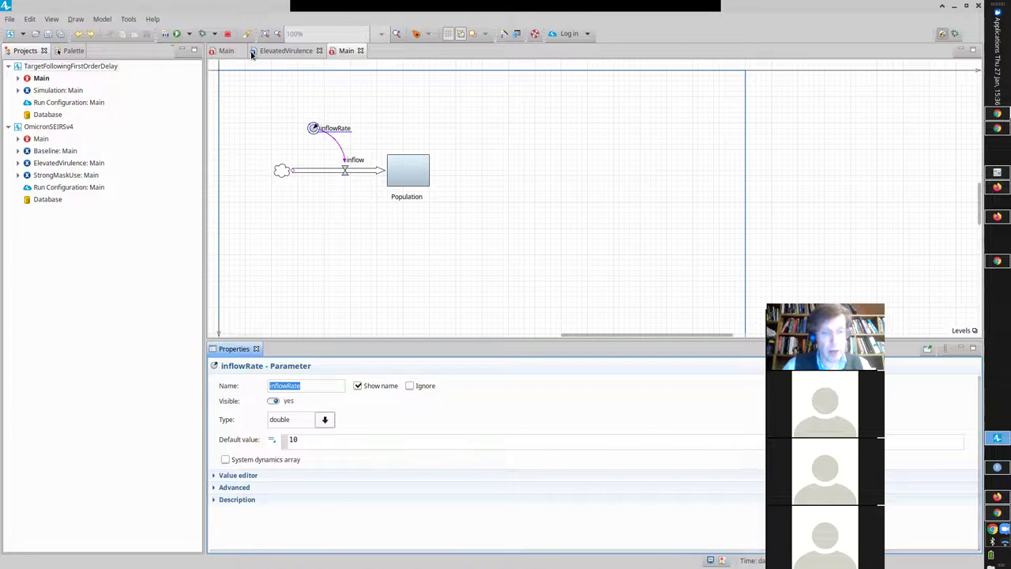
type("delay")
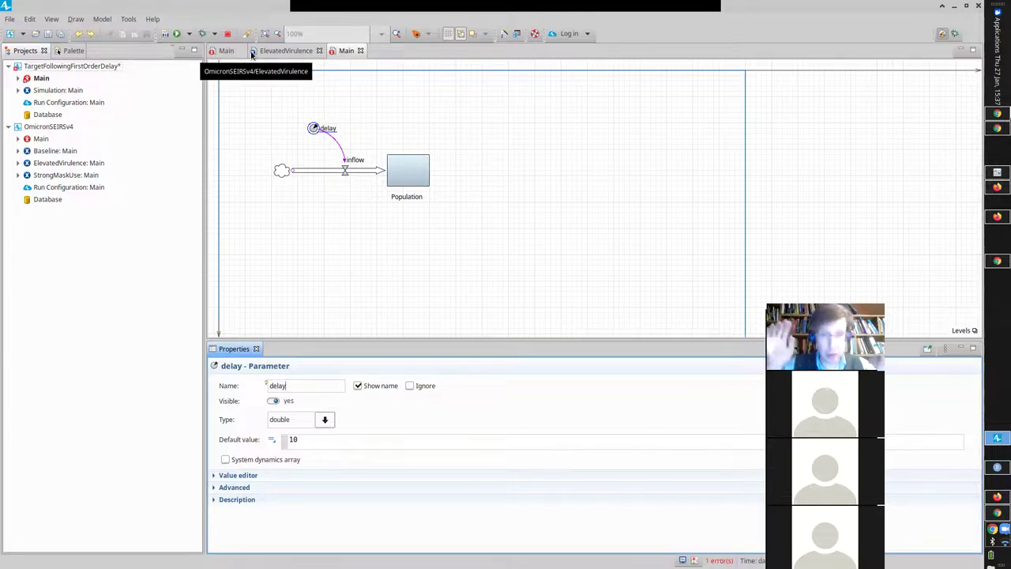
left_click(347, 170)
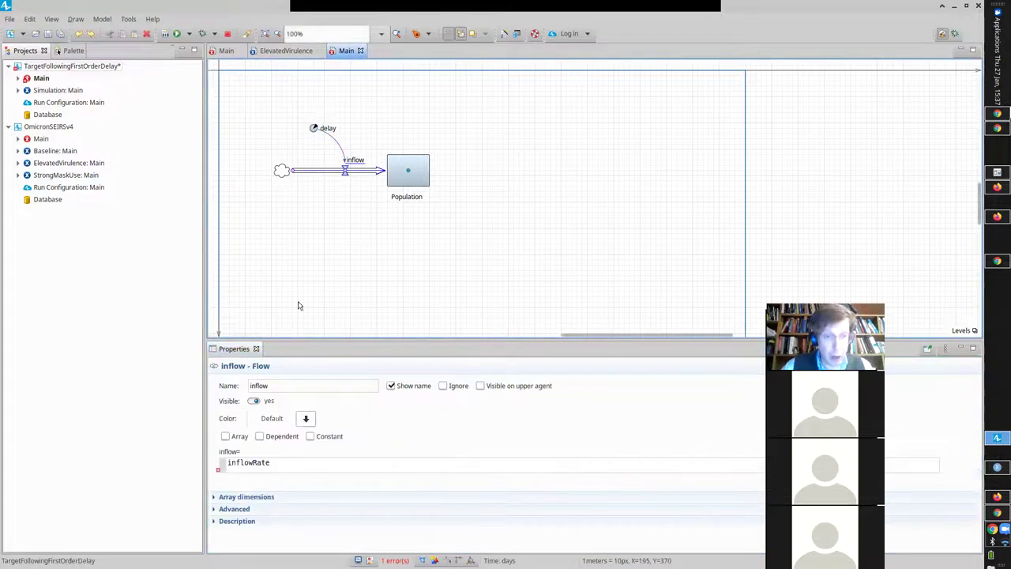
left_click(275, 385)
key("Delete")
key("Delete")
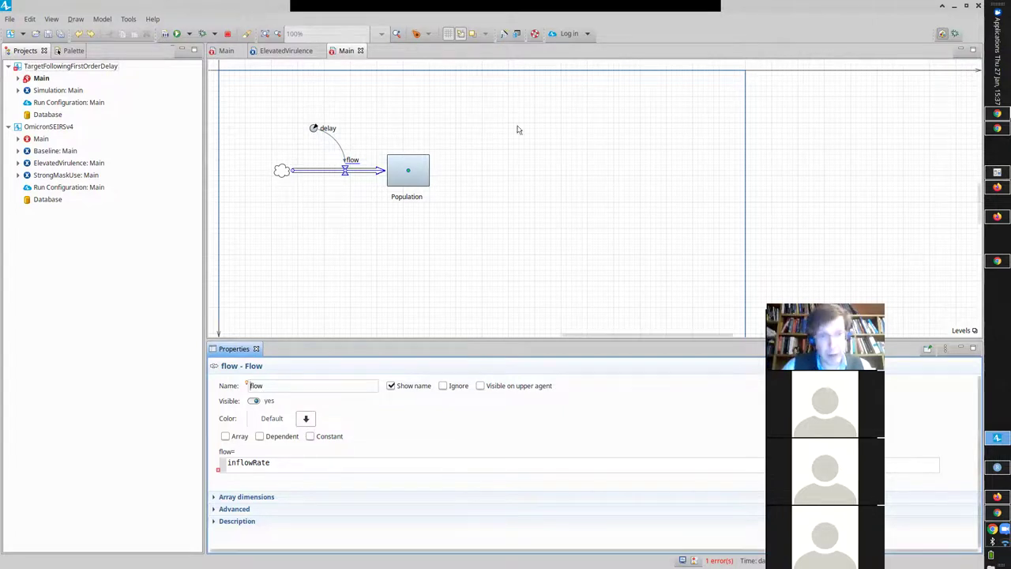
Rename the Population stock to X2 and check the flow's equation.
left_click(416, 167)
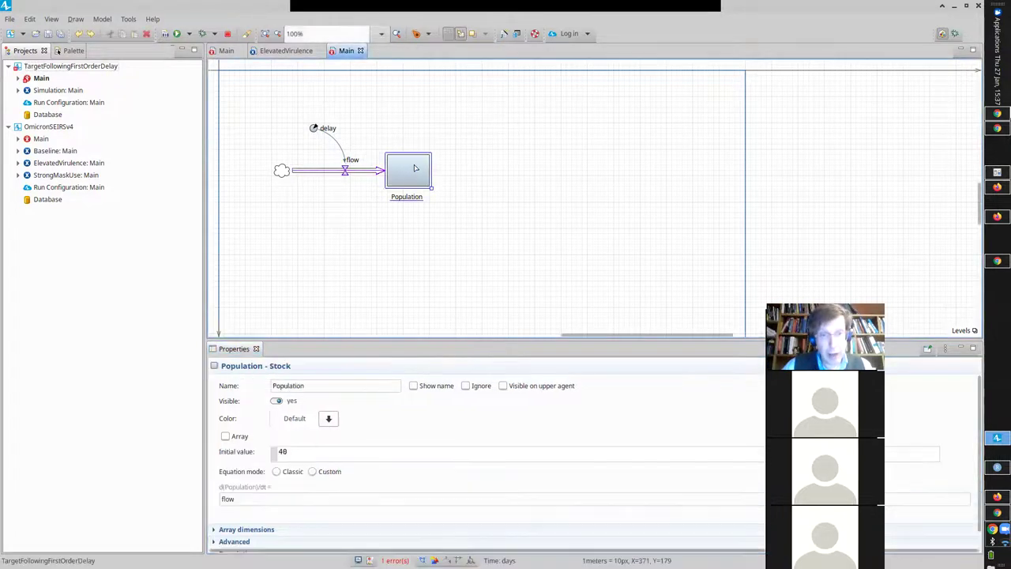
double_click(316, 386)
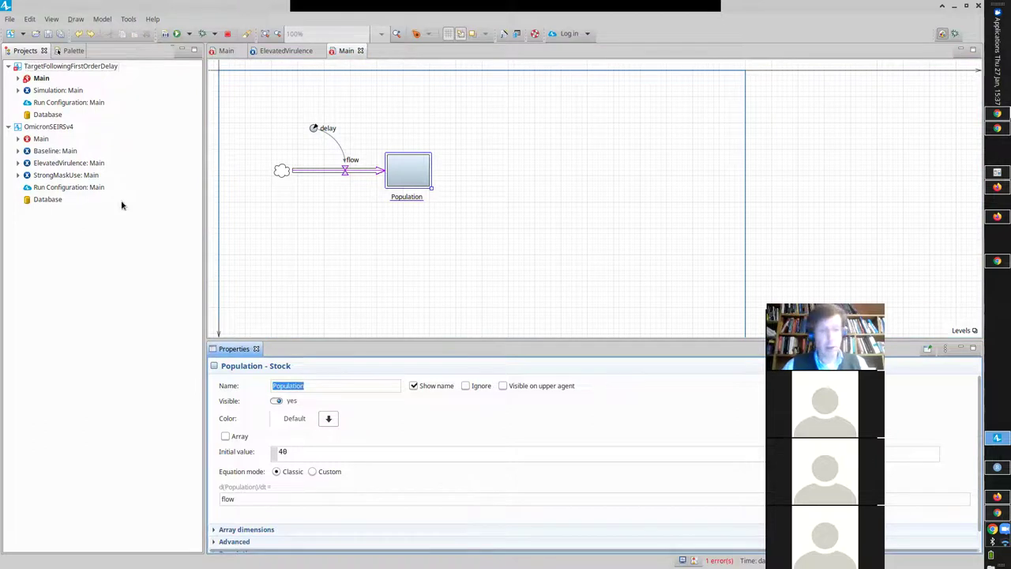
type("x")
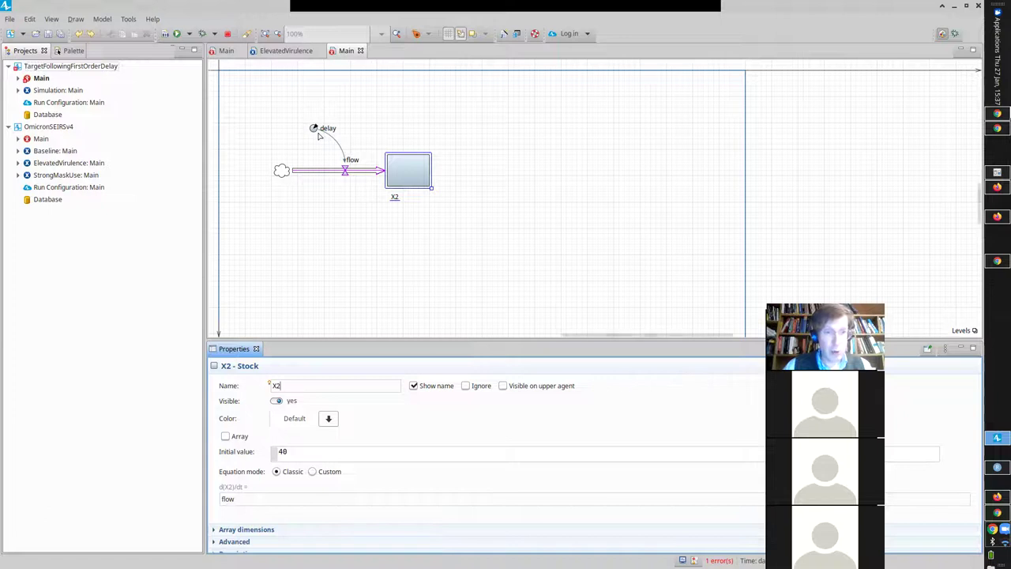
left_click(332, 172)
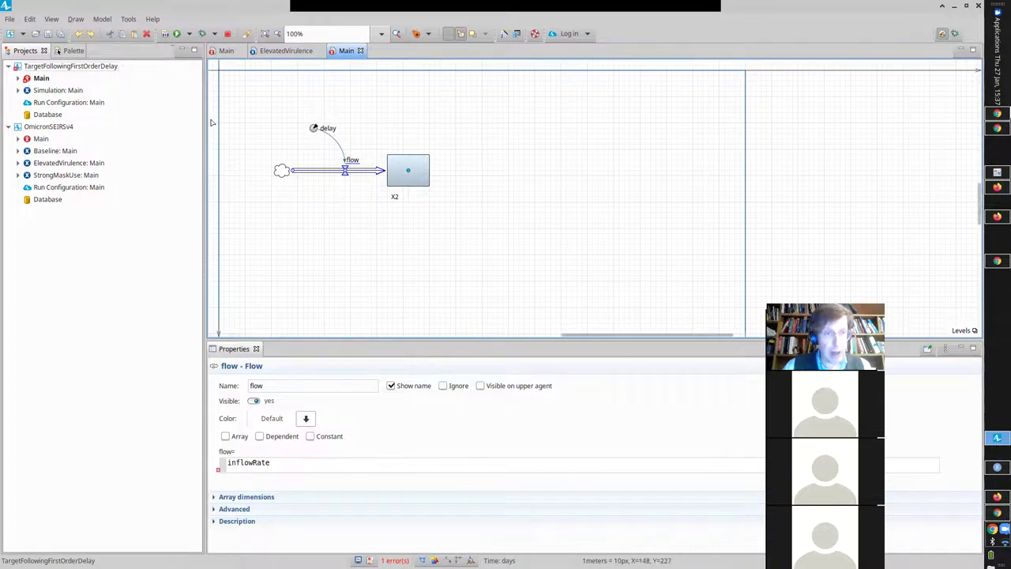
left_click(61, 50)
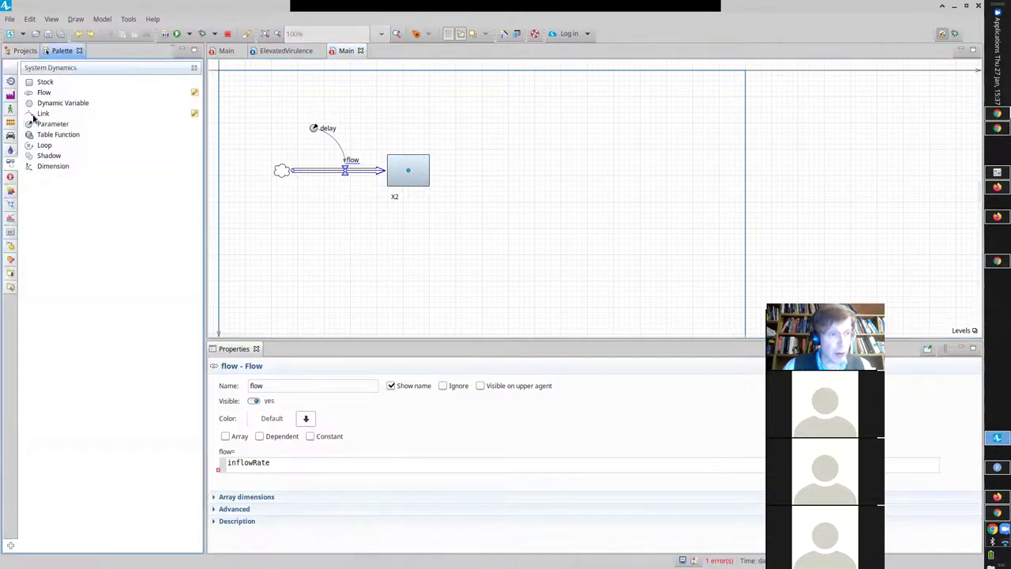
Add a parameter named Xtarget below the flow and compare with the slide's formula.
left_click_drag(36, 124, 302, 210)
type("X")
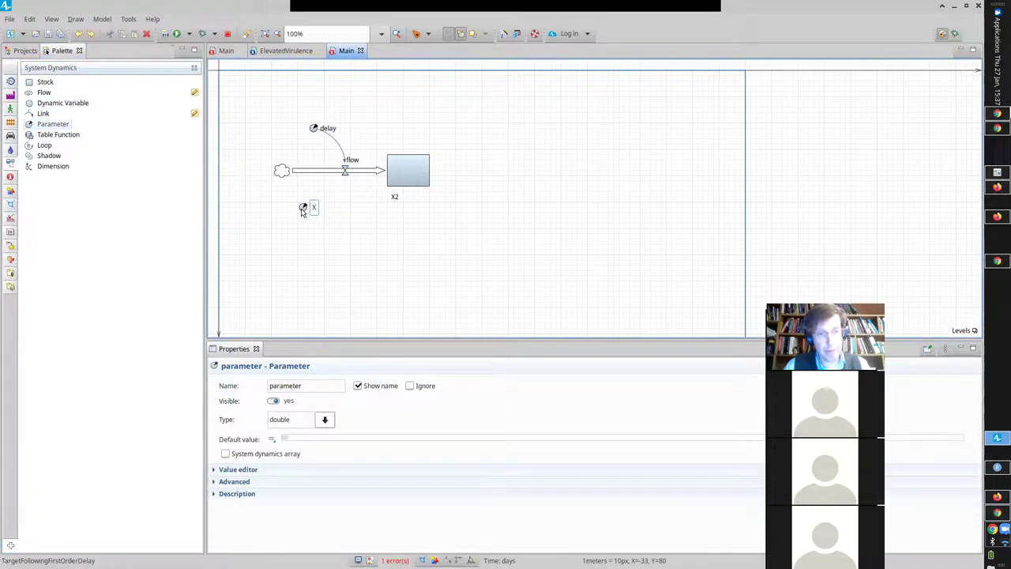
type("target")
key("Return")
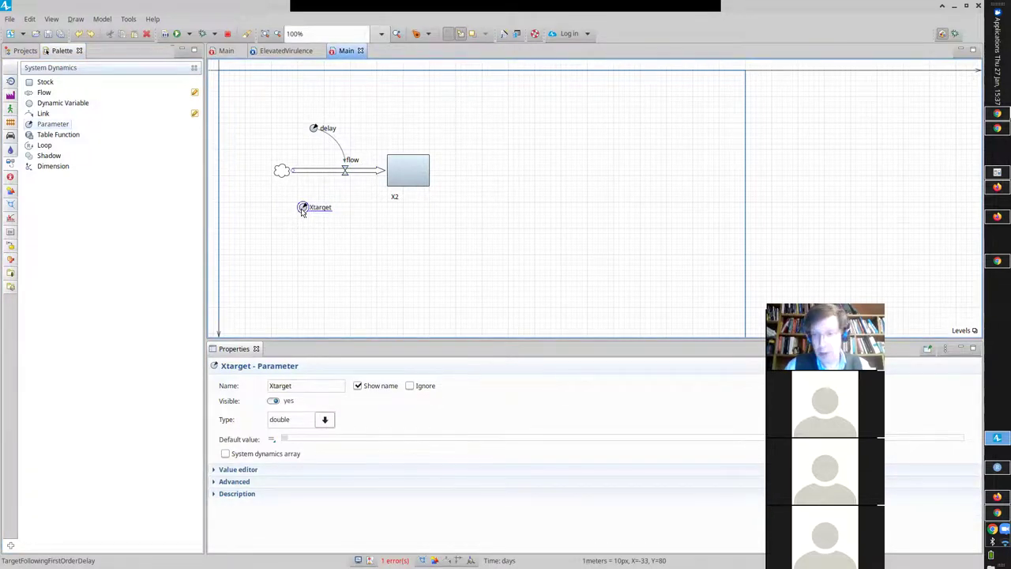
key("alt+Tab")
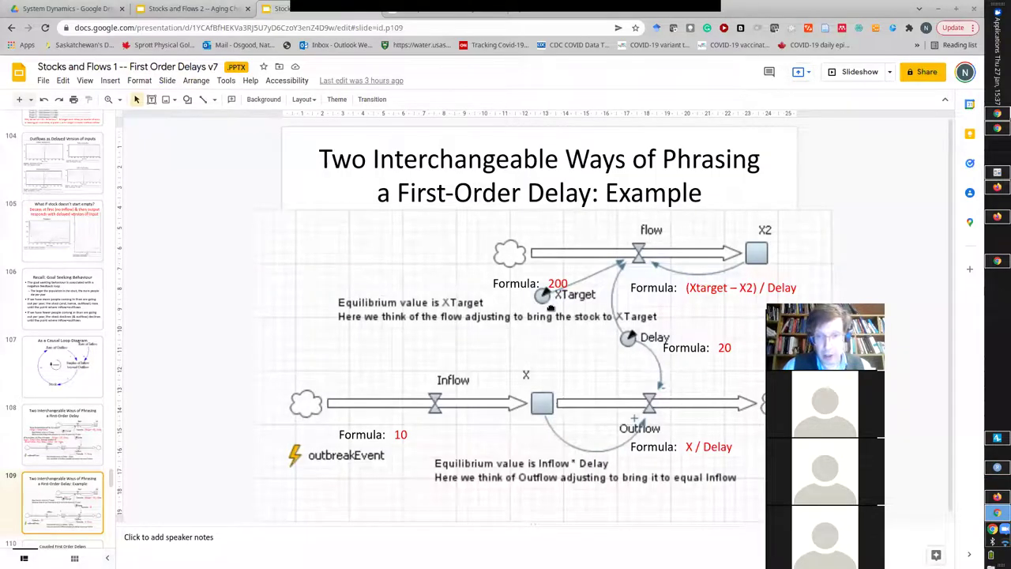
left_click(701, 288)
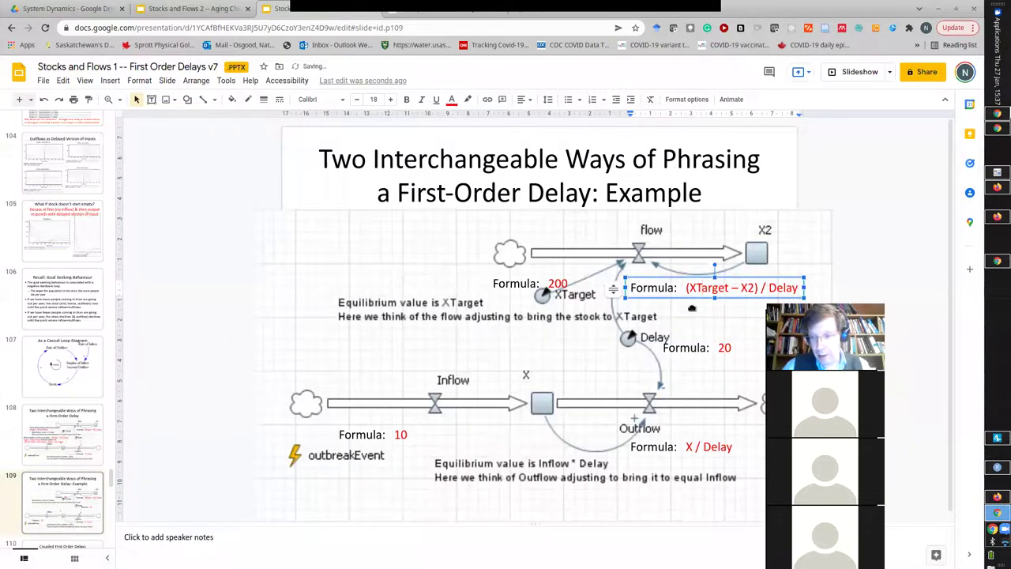
key("alt+Tab")
key("alt+Tab")
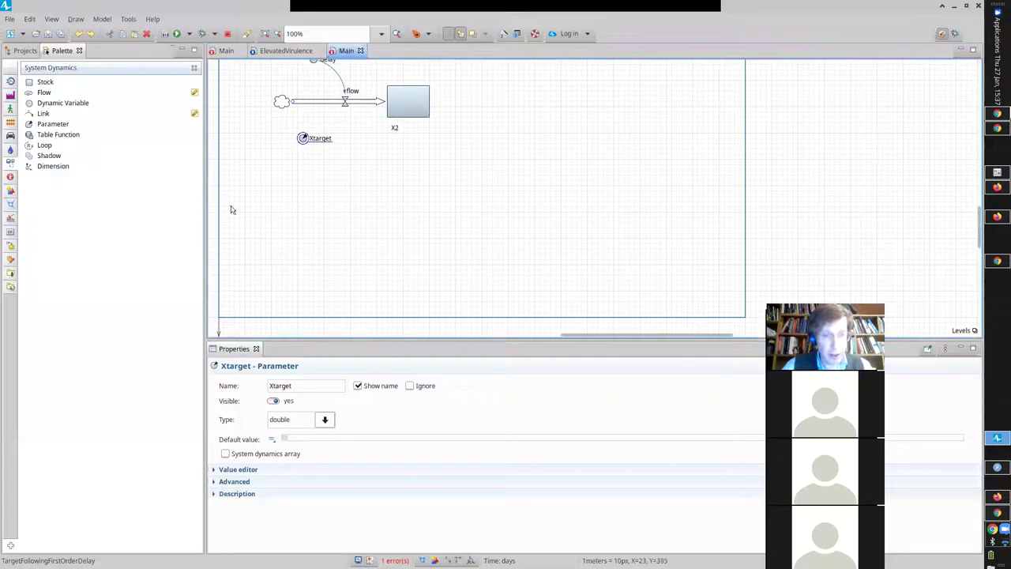
Rename the parameter to XTarget and link it into the flow valve.
left_click(272, 386)
key("Delete")
type("T")
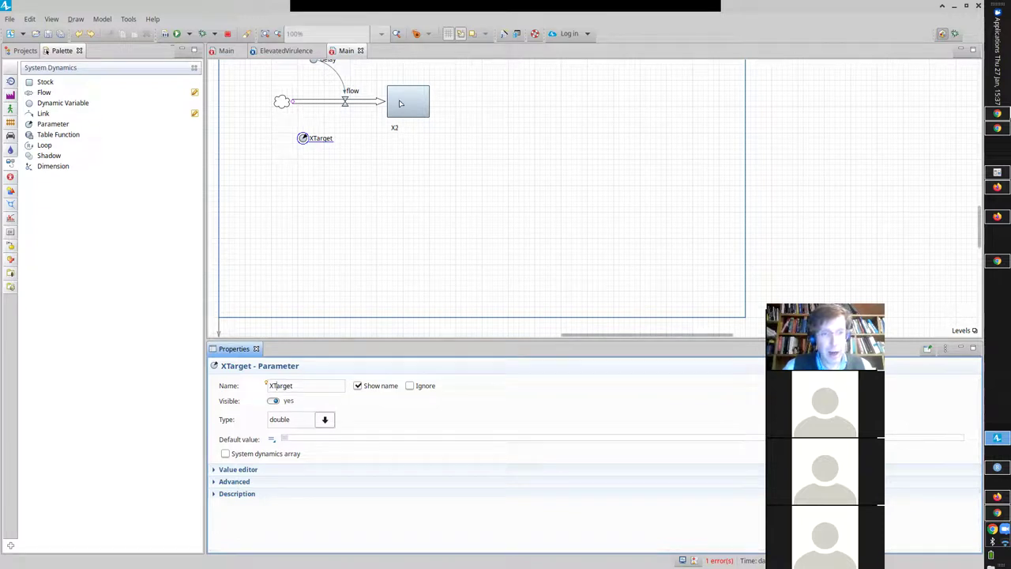
left_click(43, 113)
left_click(345, 101)
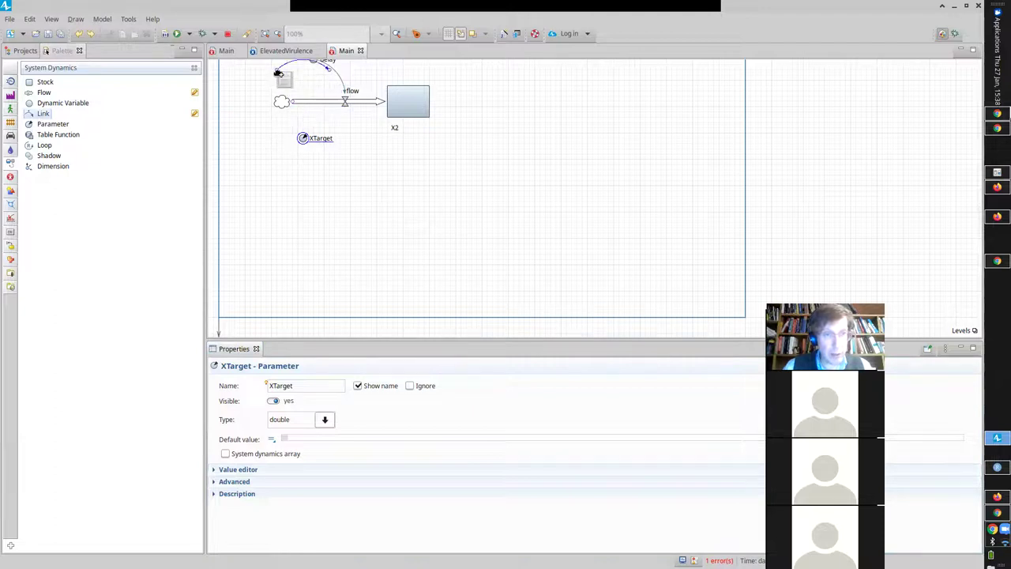
left_click(256, 73)
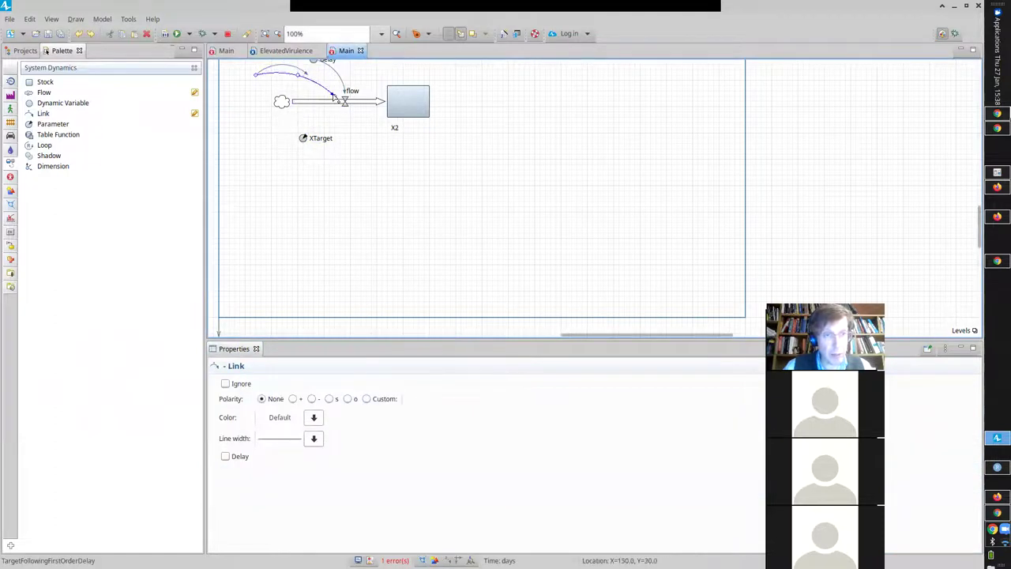
left_click_drag(254, 74, 304, 138)
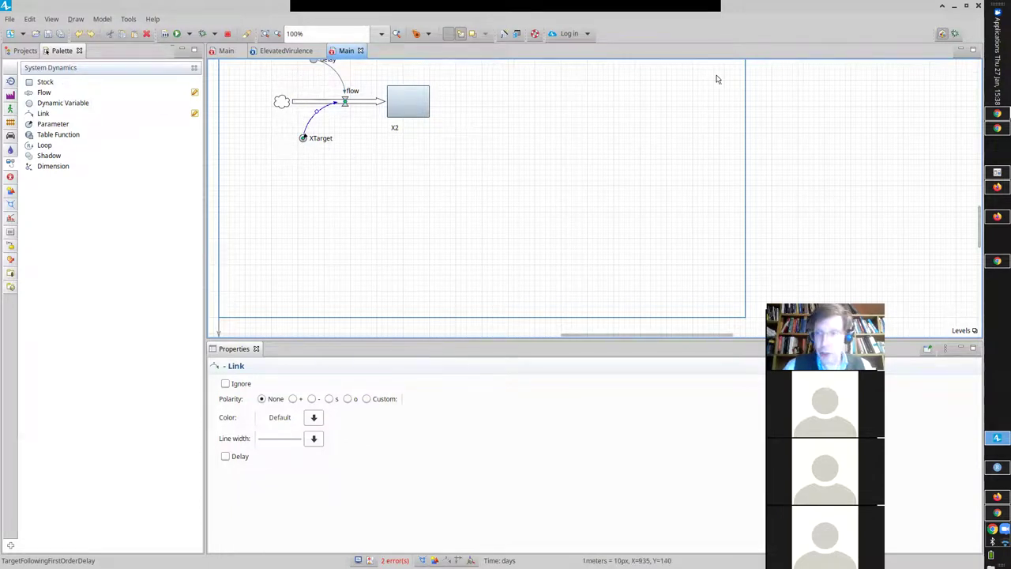
Draw a dependency link from stock X2 into the flow valve.
left_click_drag(979, 221, 978, 187)
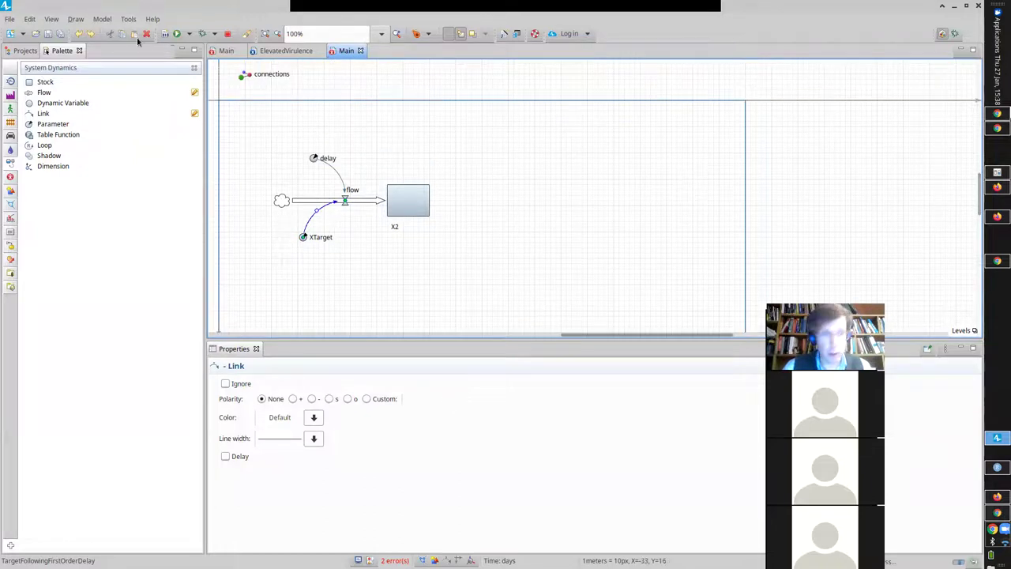
left_click_drag(34, 113, 424, 200)
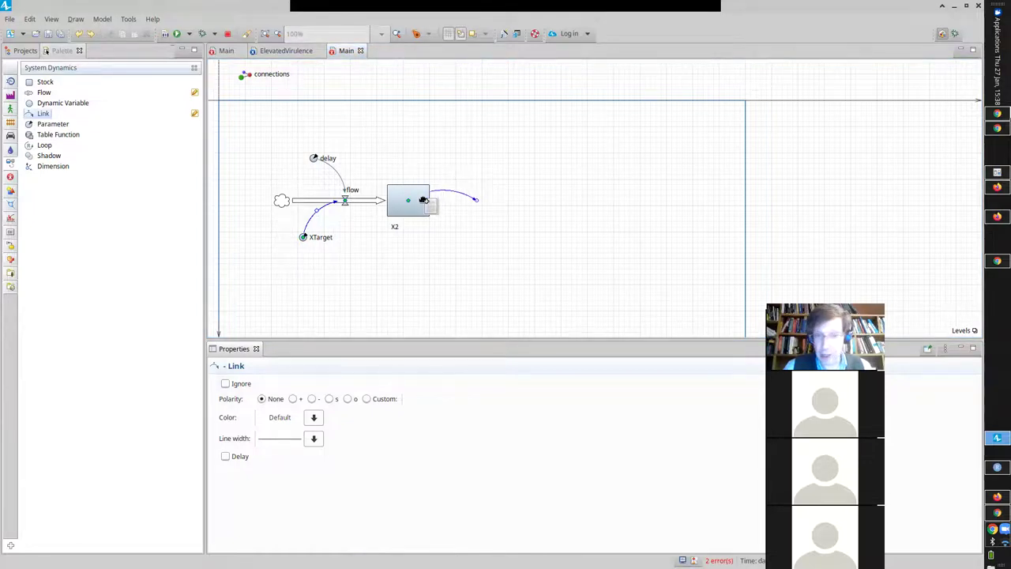
left_click_drag(425, 200, 345, 200)
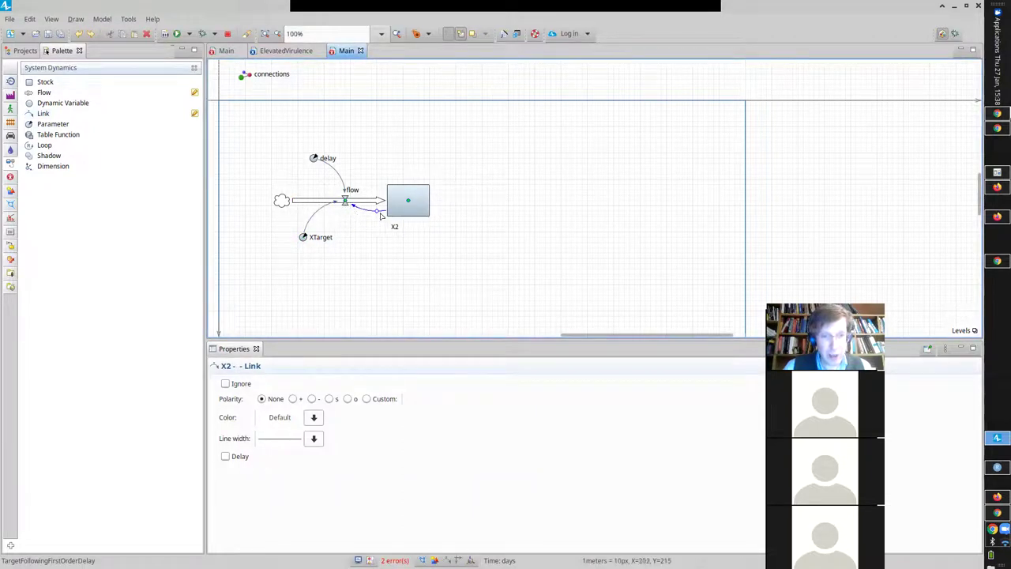
left_click(360, 201)
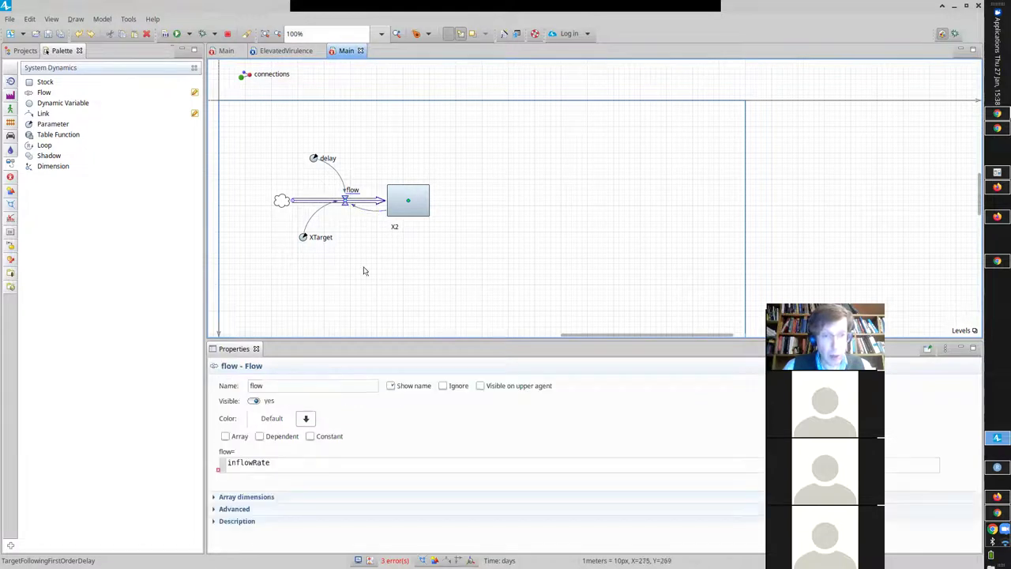
Replace the flow equation inflowRate with (Xtarget - X2) / delay.
left_click_drag(276, 463, 131, 453)
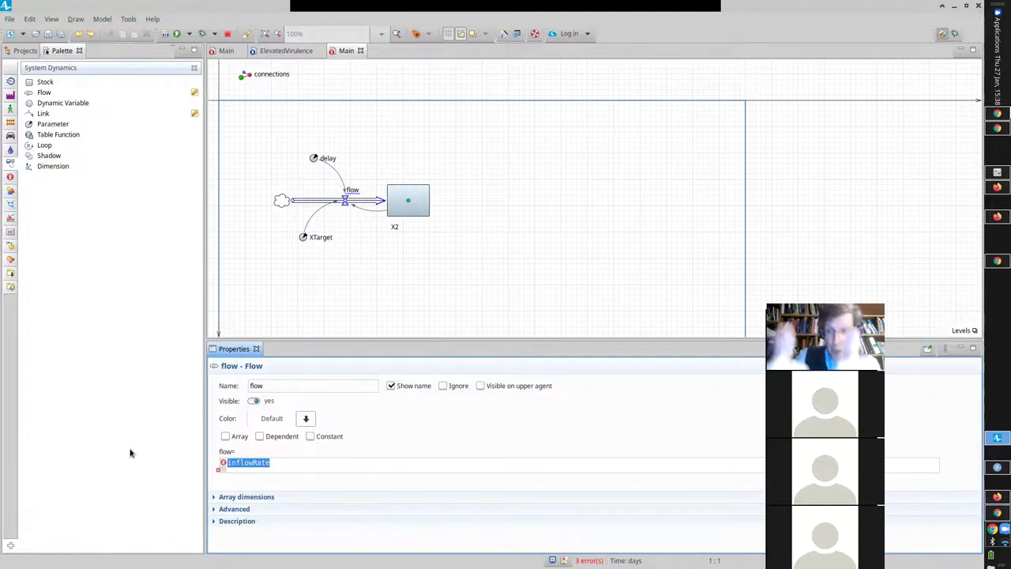
type("(")
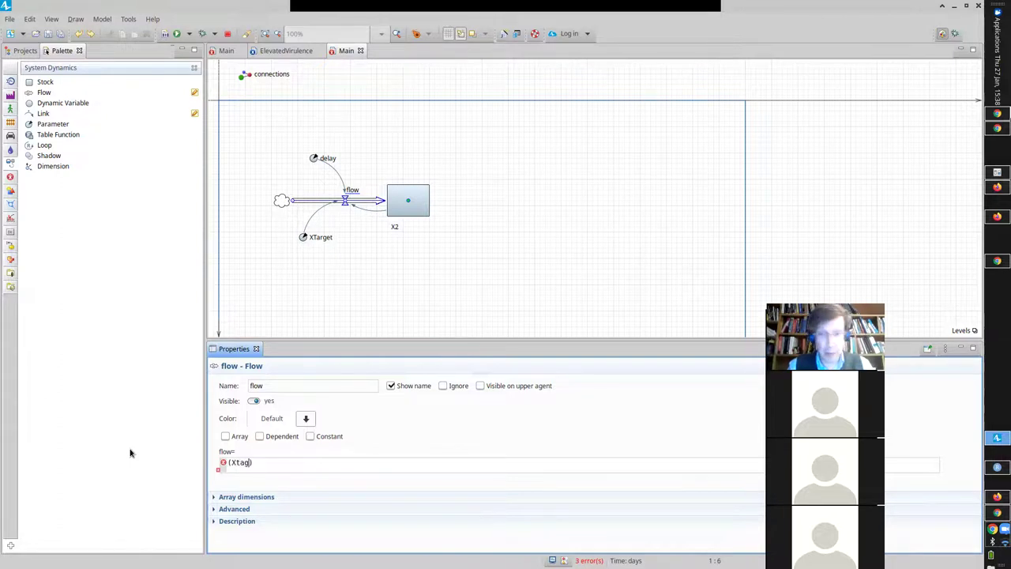
type("Xtarget - X2")
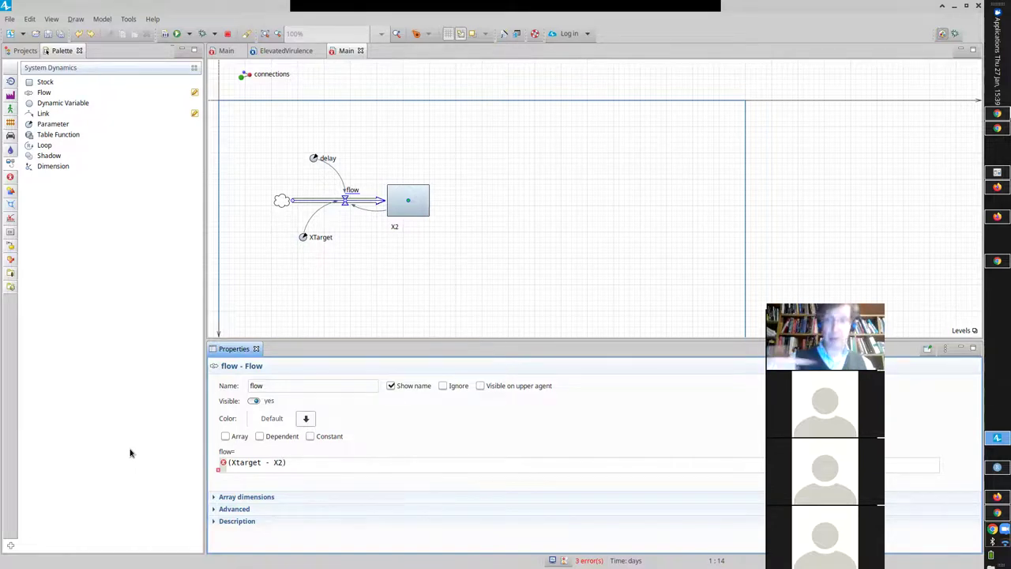
left_click(315, 461)
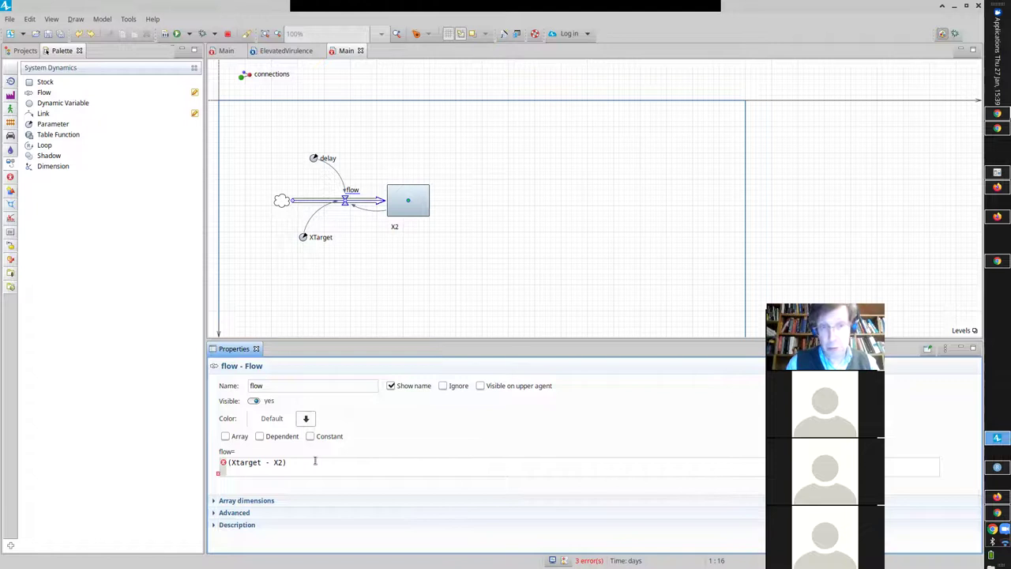
type("/ delay")
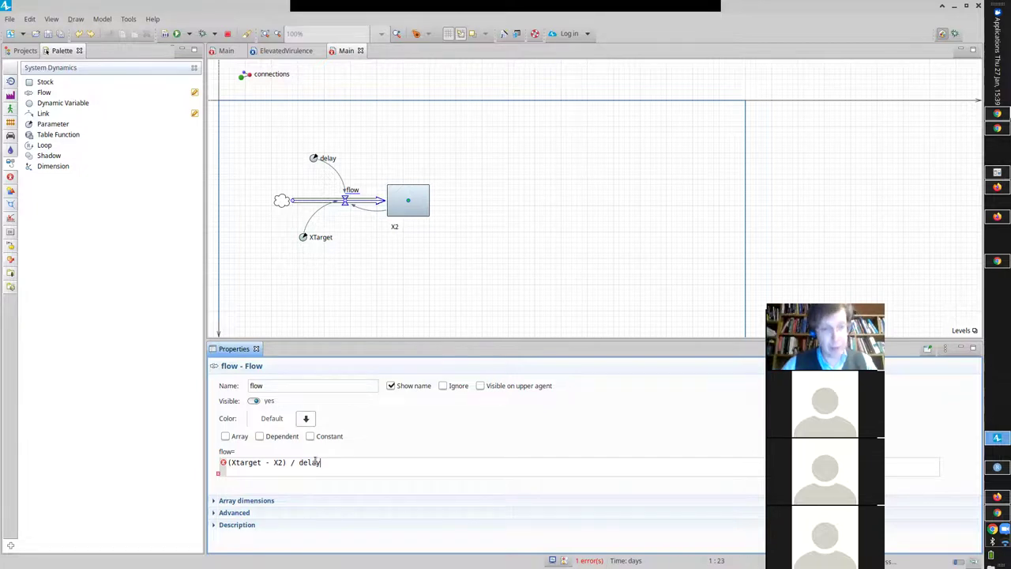
left_click(305, 471)
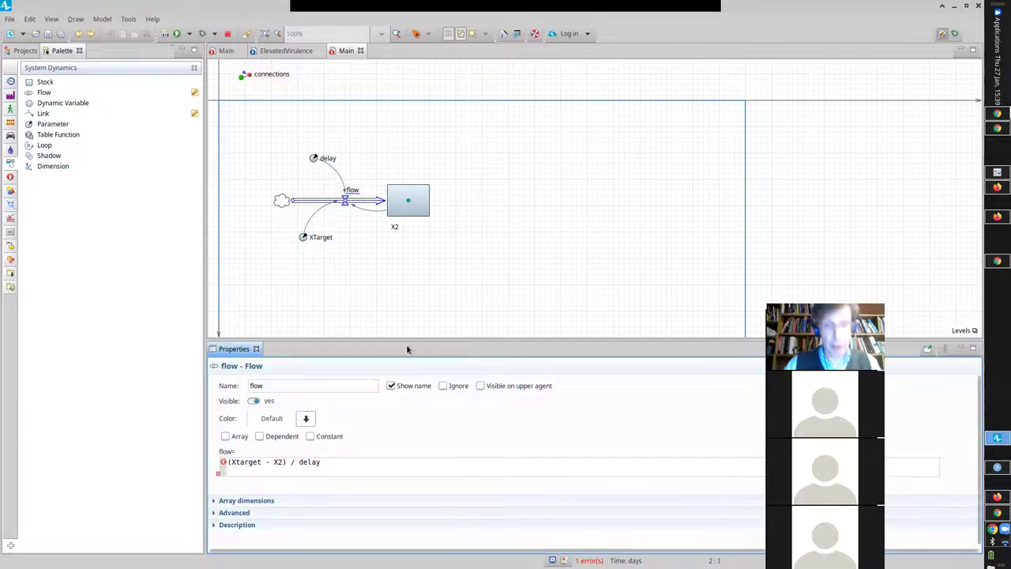
Set stock X2's initial value to 0, then recheck the flow formula.
left_click(406, 211)
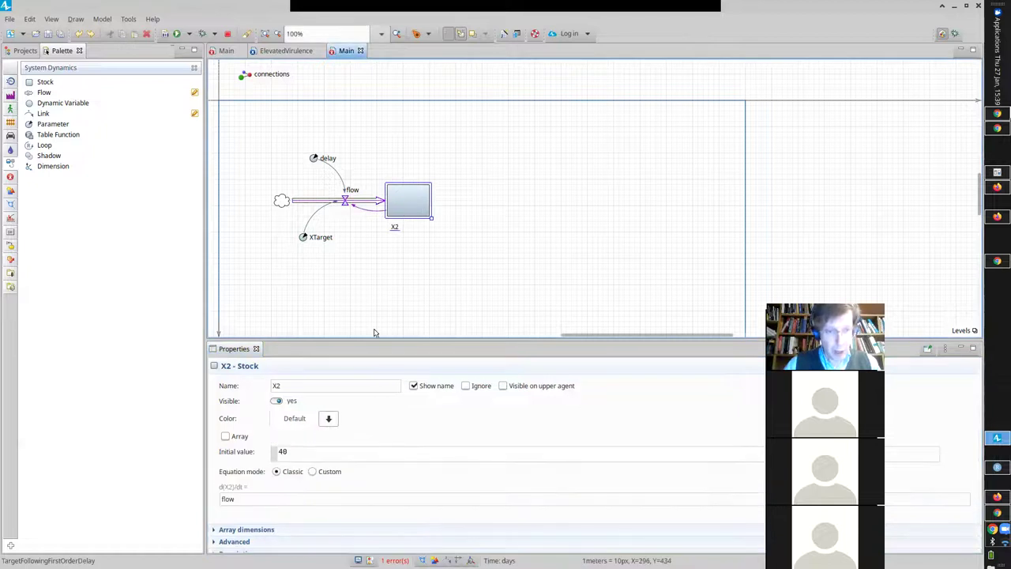
left_click_drag(284, 451, 211, 443)
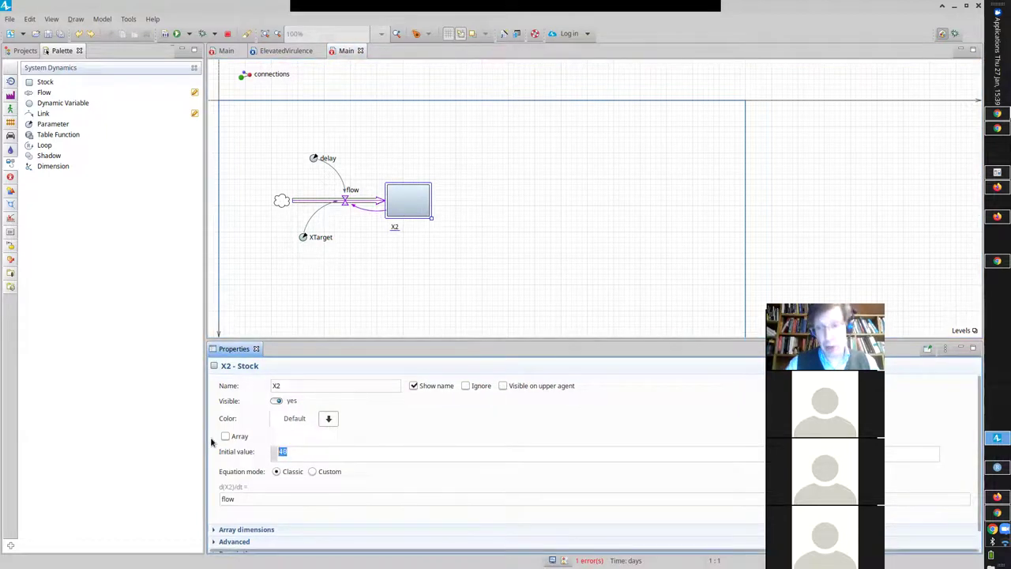
type("0")
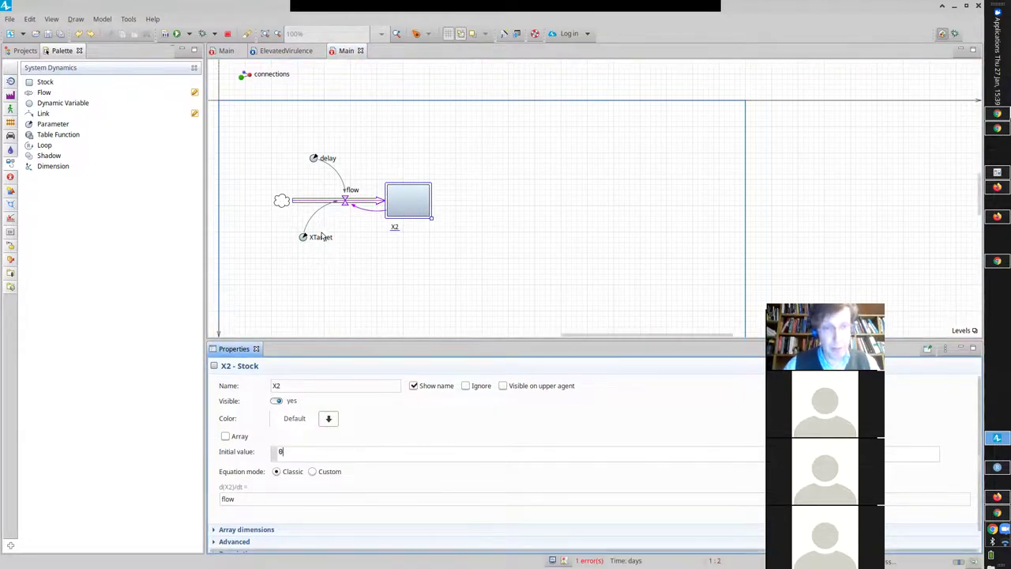
left_click(348, 202)
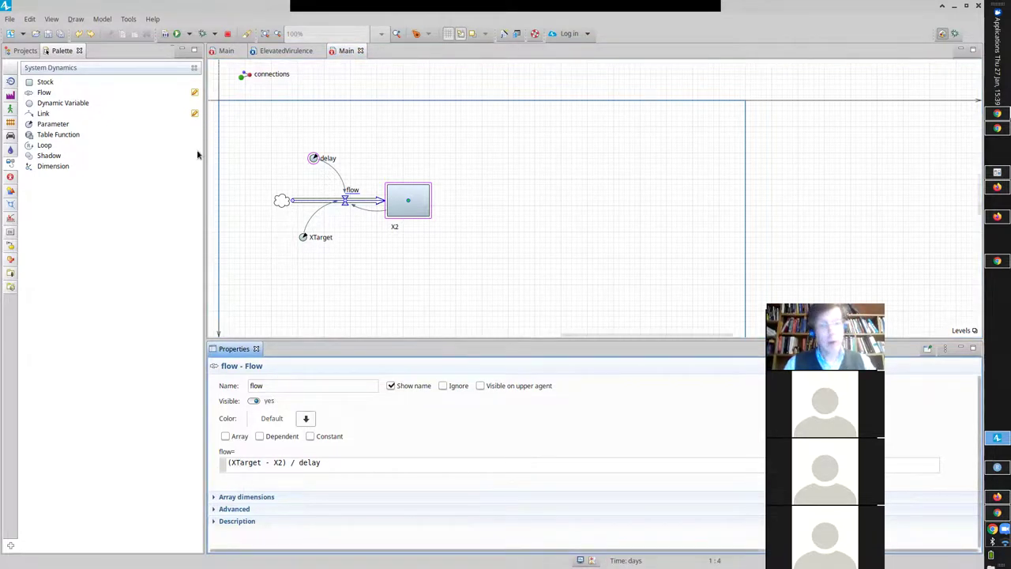
Check the Problems list, then run the Simulation: Main experiment from the Projects tree.
left_click(52, 20)
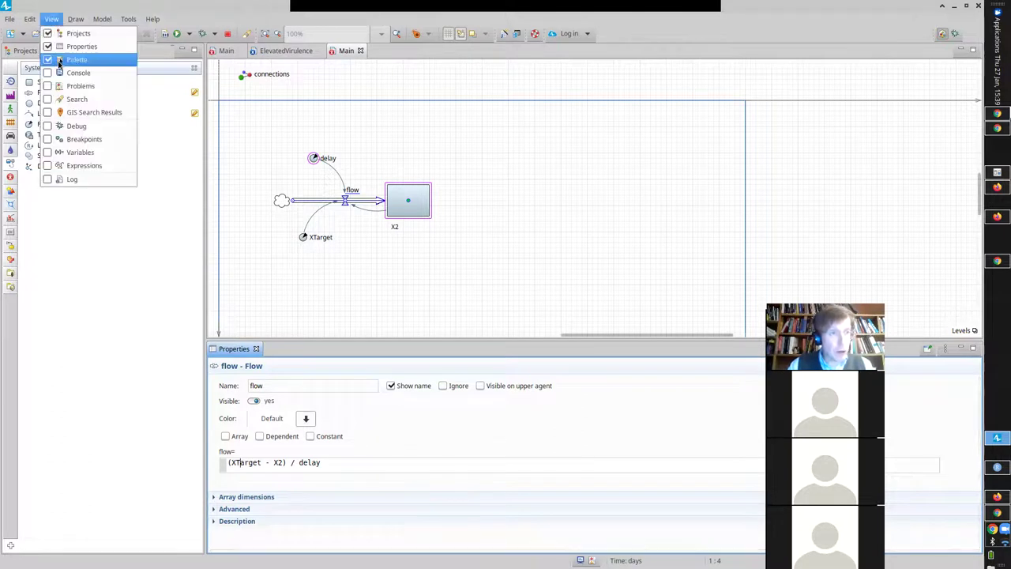
left_click(61, 92)
left_click(60, 92)
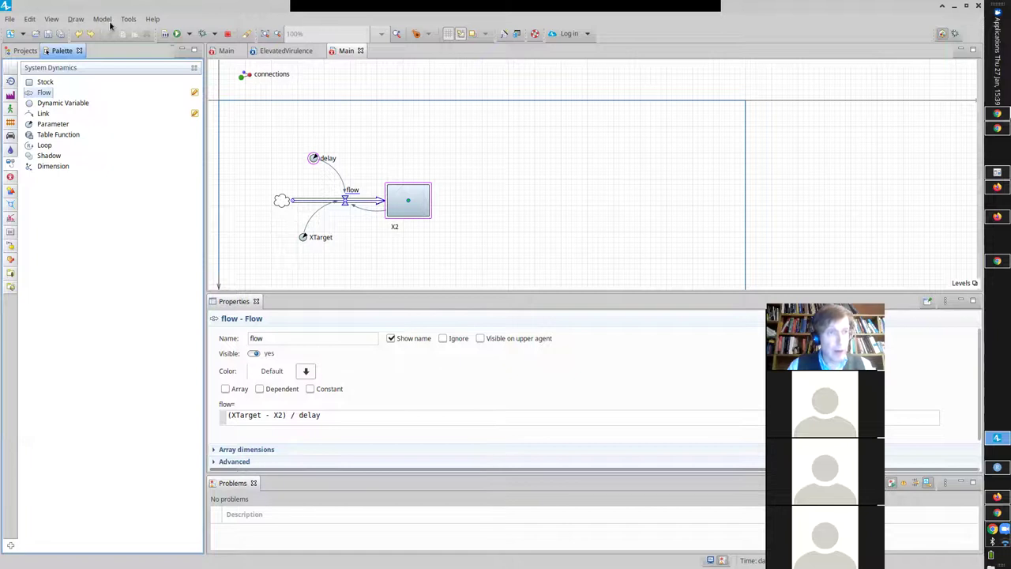
left_click(23, 52)
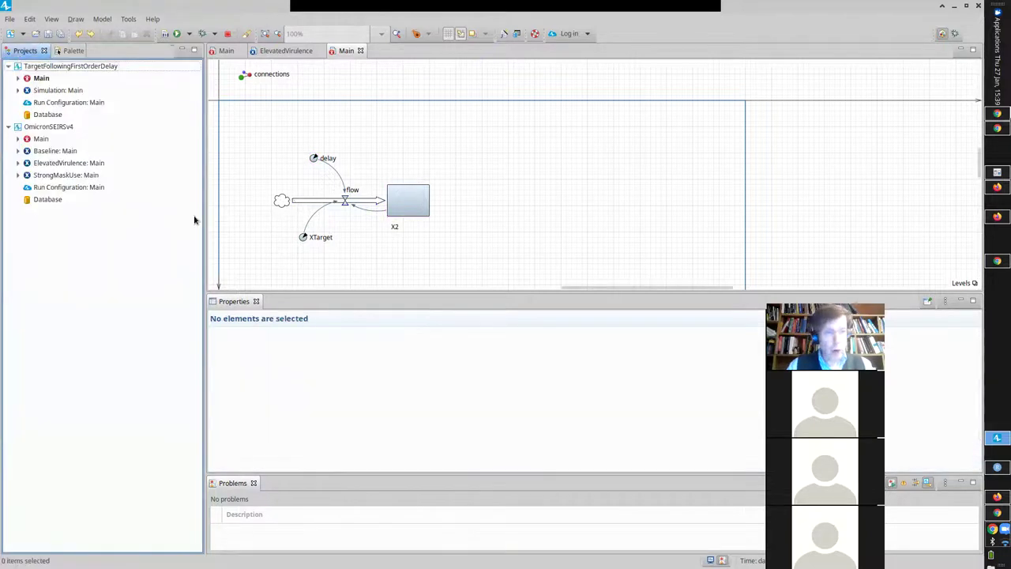
right_click(45, 92)
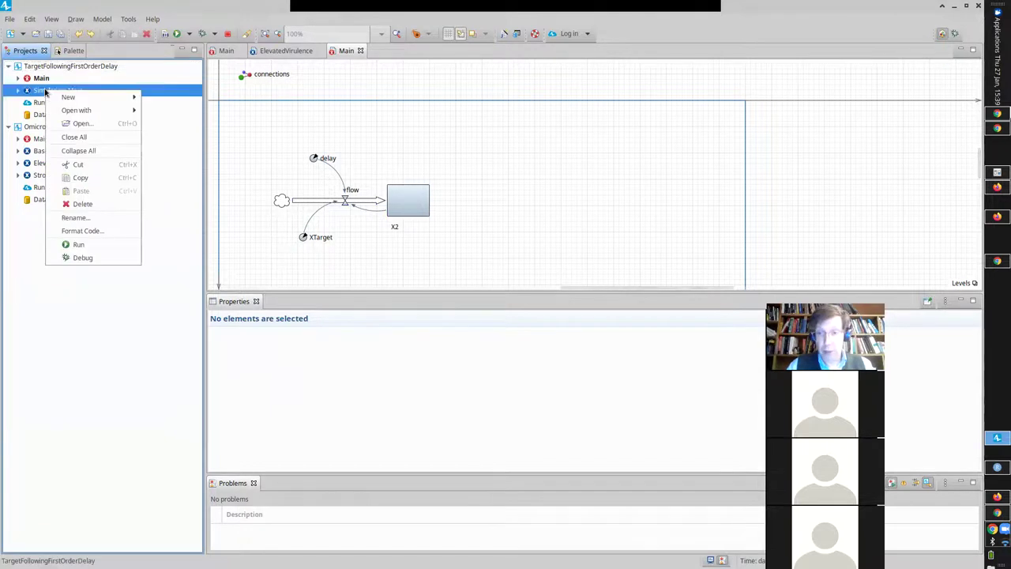
left_click(85, 246)
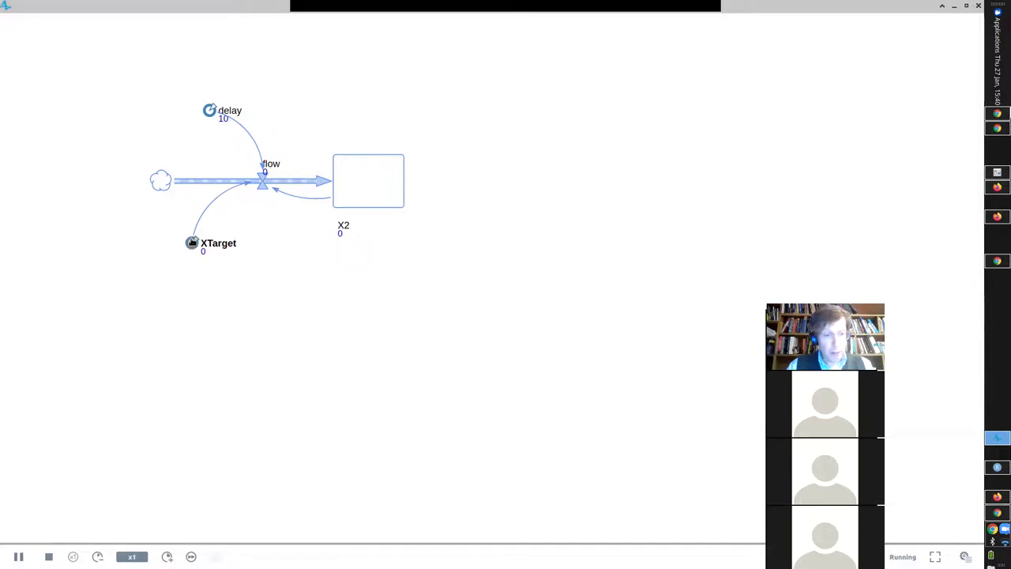
Set XTarget to 20 in the running model via the developer panel.
left_click(966, 556)
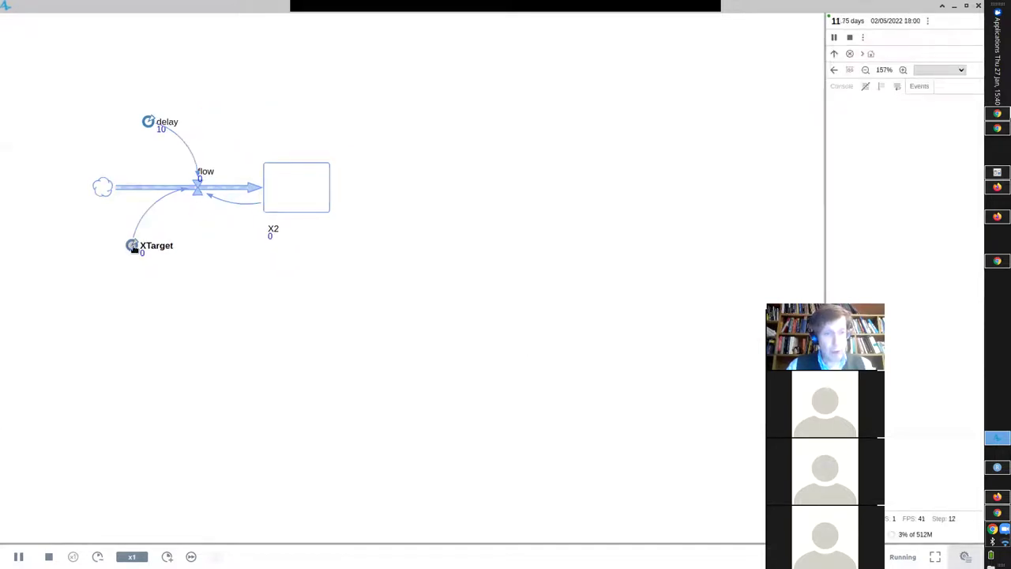
left_click(134, 246)
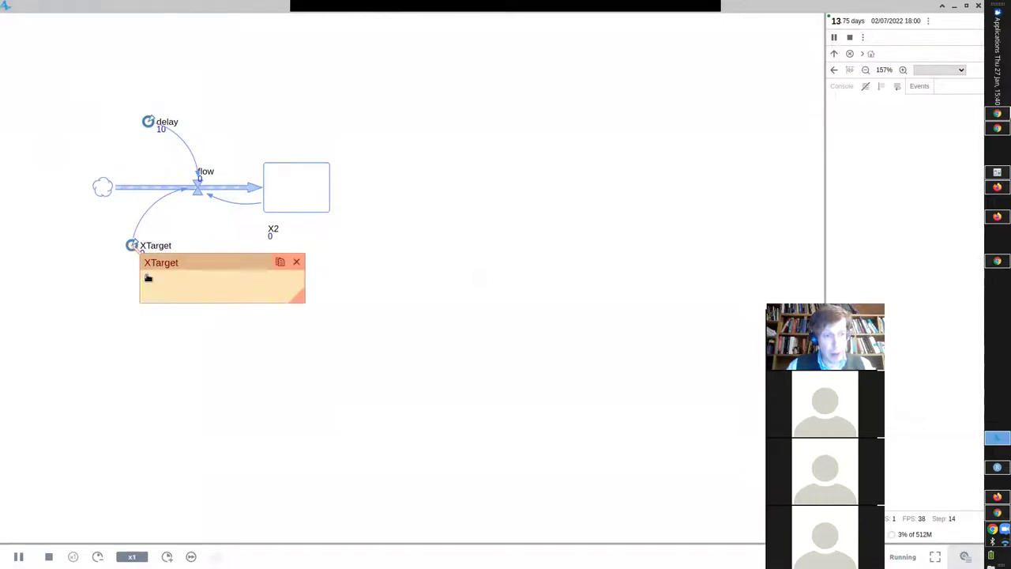
left_click(148, 278)
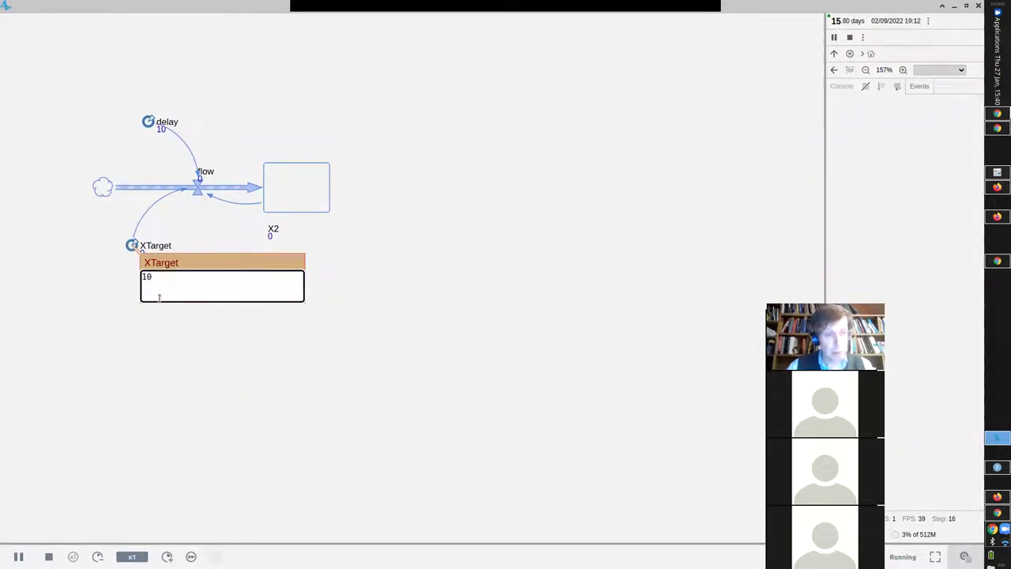
type("12")
key("BackSpace")
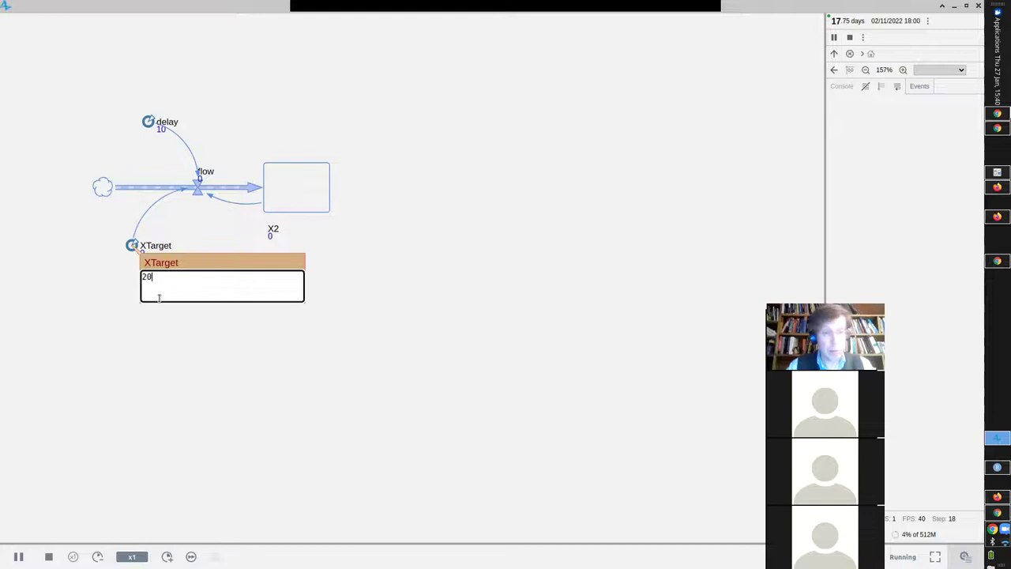
key("Return")
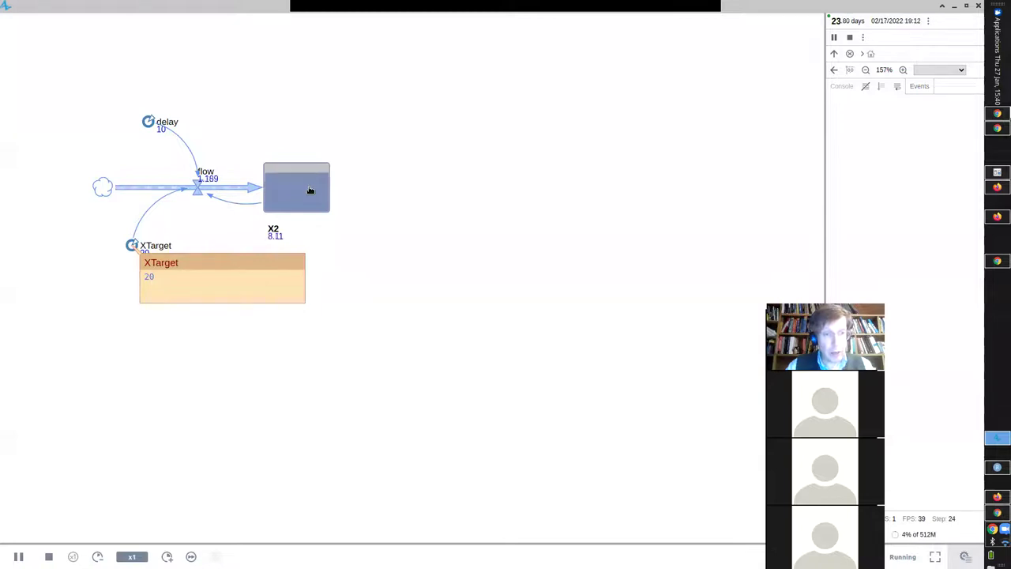
Chart X2 climbing to about 20, inspect the flow value, and return to the editor.
left_click(308, 191)
left_click(426, 204)
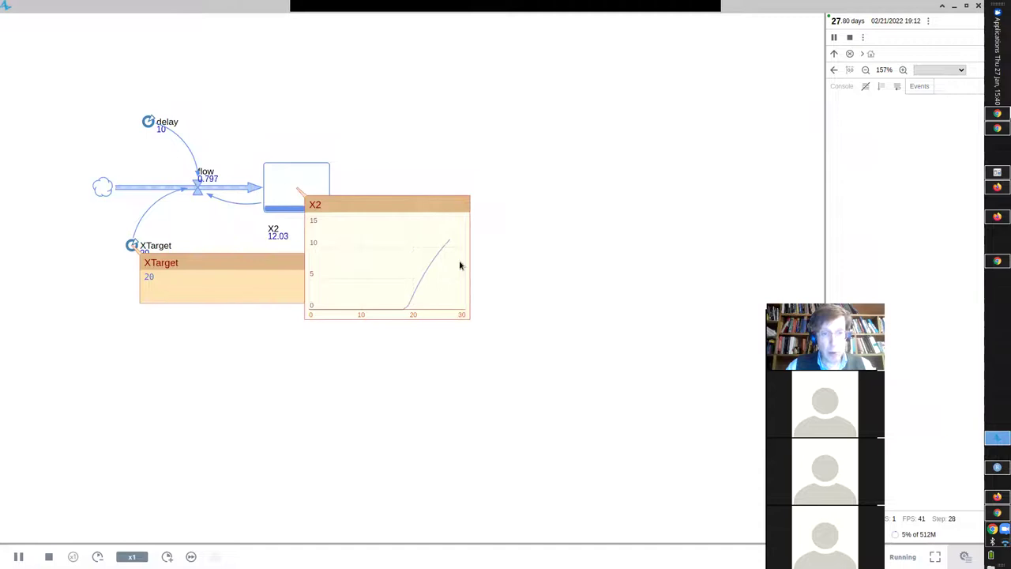
left_click_drag(386, 202, 561, 205)
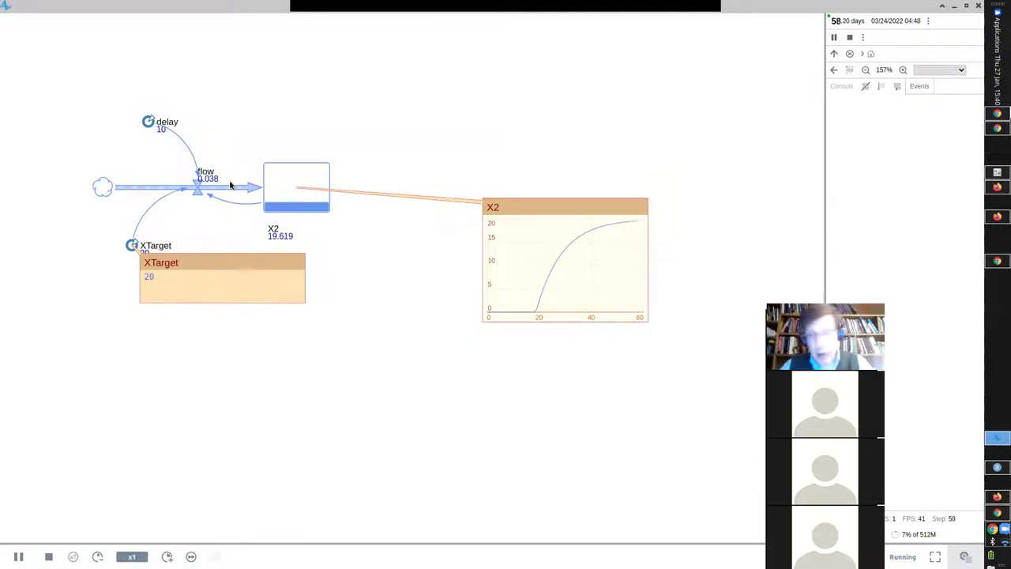
left_click(223, 190)
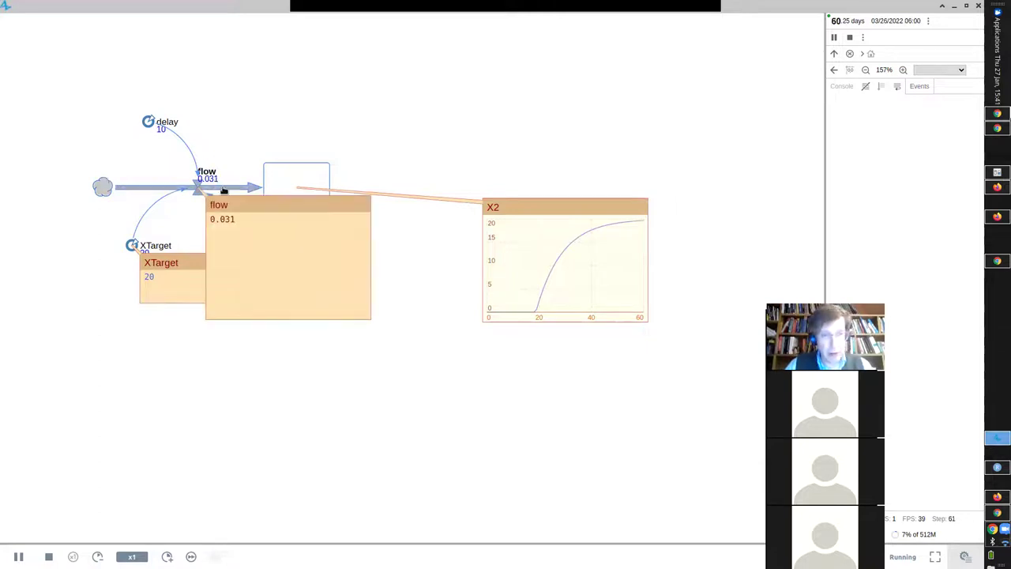
left_click(371, 207)
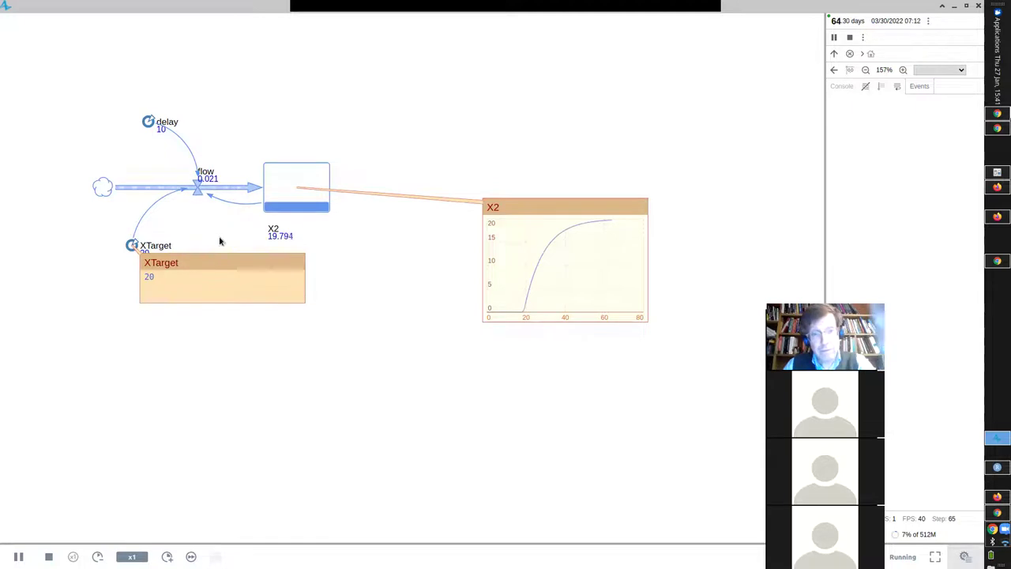
key("alt+Tab")
key("alt+Tab")
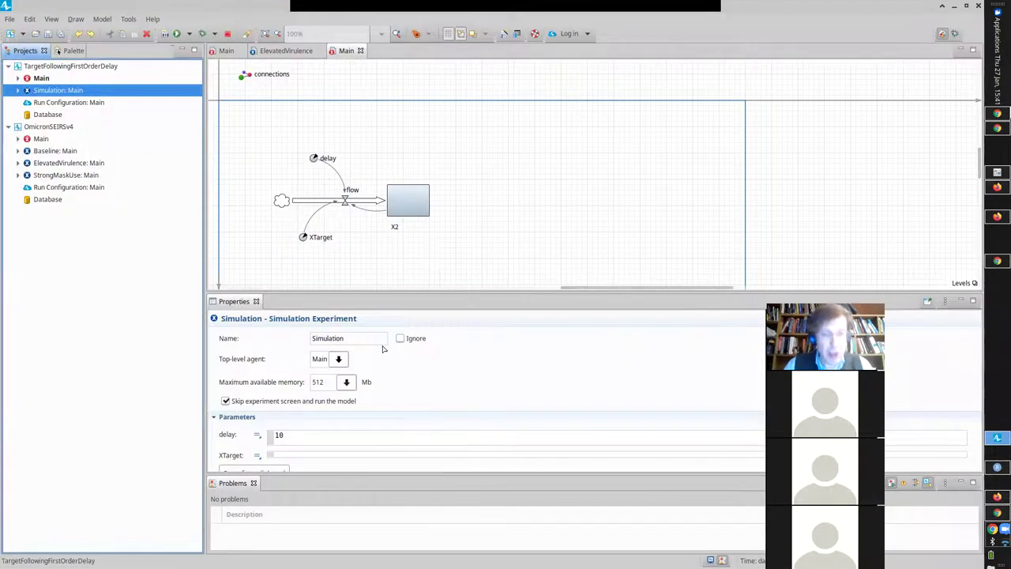
After checking the flow definition, set XTarget to 10 in the running simulation.
left_click(346, 199)
key("alt+Tab")
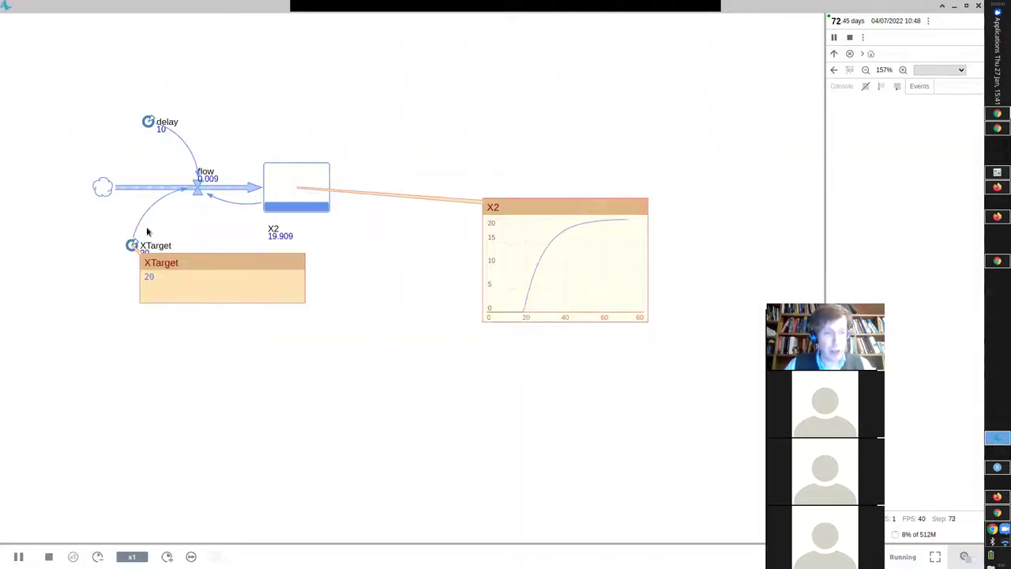
left_click(149, 279)
type("10")
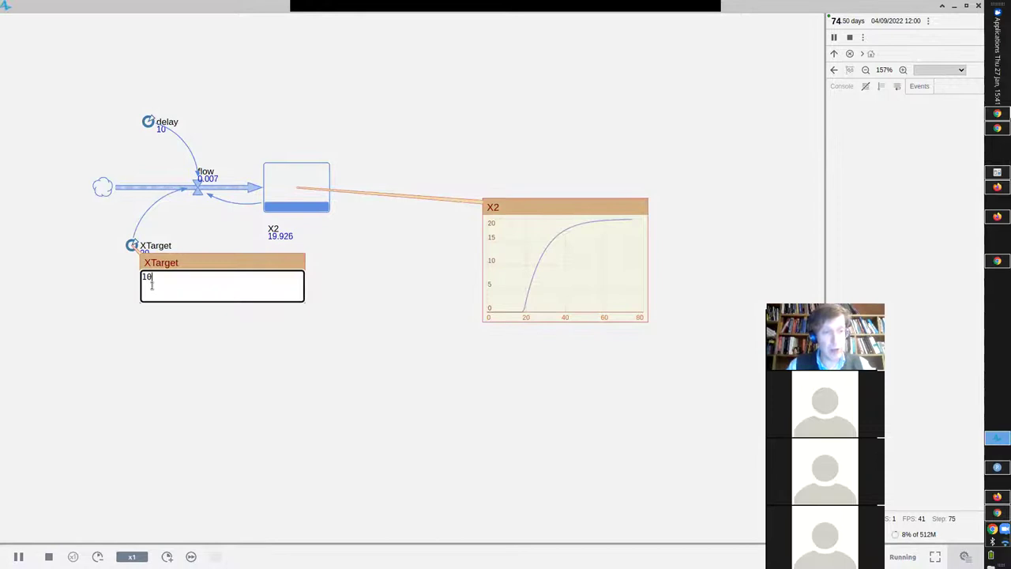
key("Return")
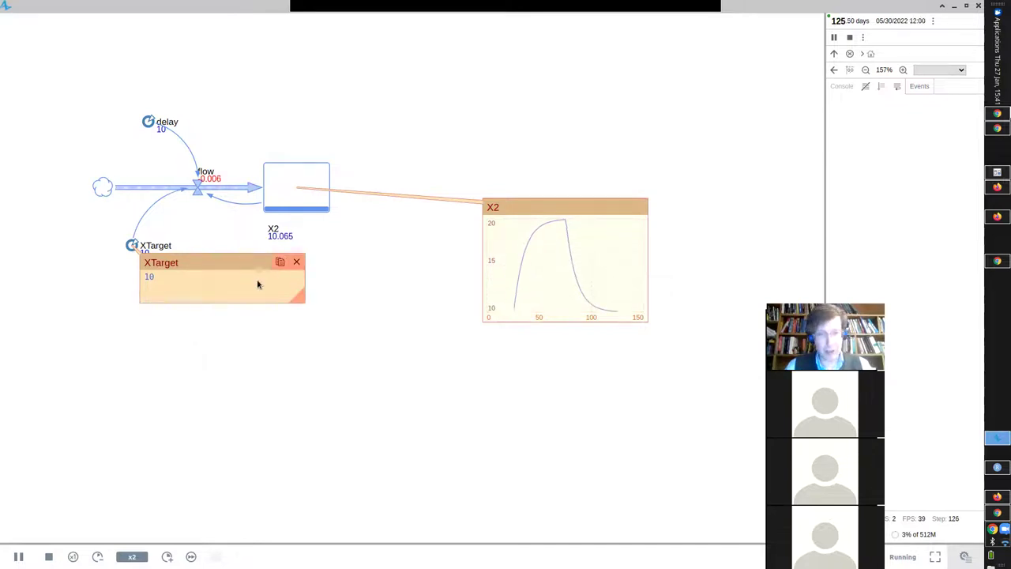
Set XTarget to 40, move its card lower on the canvas, and switch to the slides.
double_click(148, 277)
type("40")
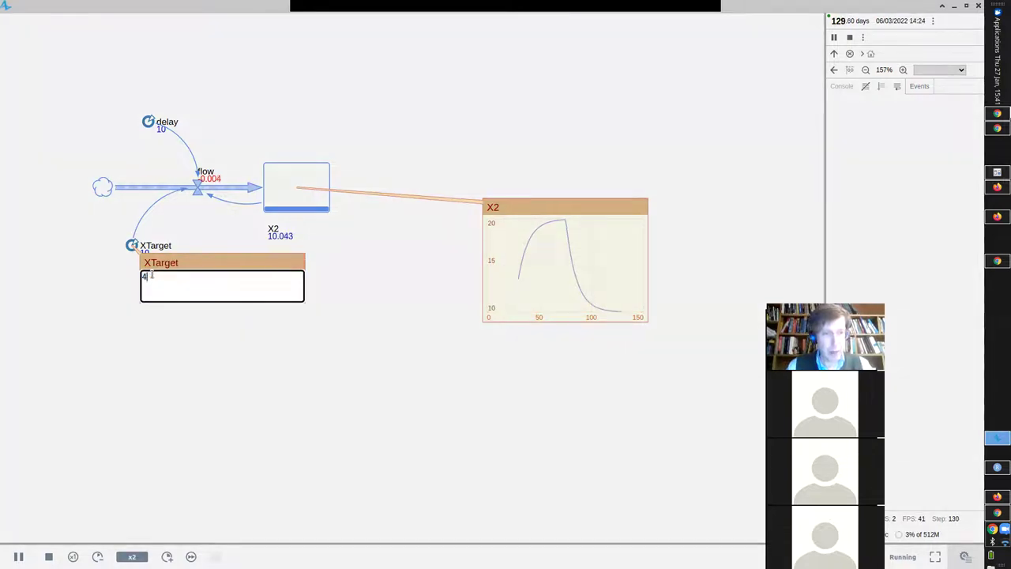
key("Return")
left_click_drag(199, 263, 210, 370)
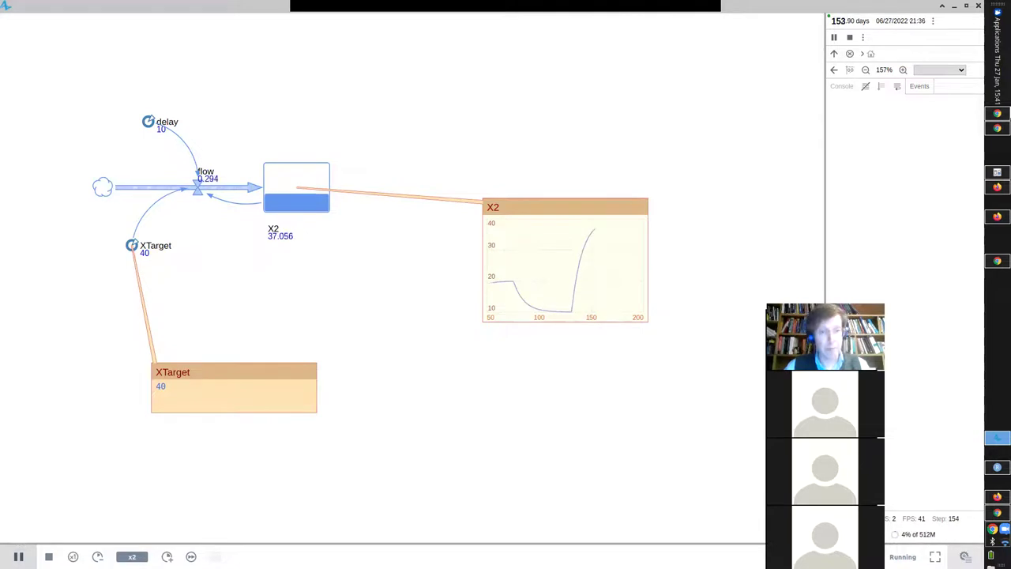
key("alt+Tab")
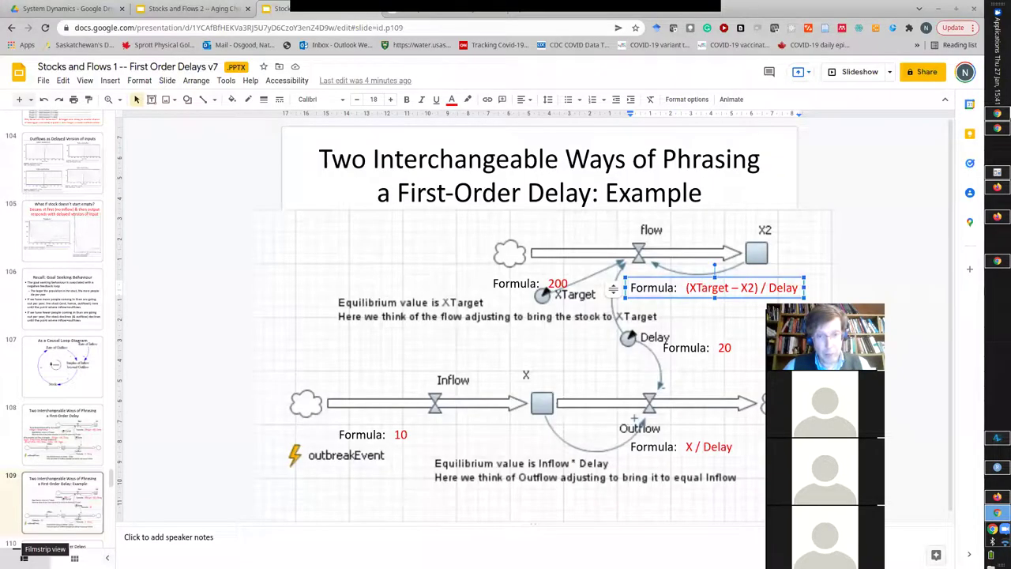
Present slide 109 as a full-screen slideshow and move the floating black window aside.
left_click(832, 78)
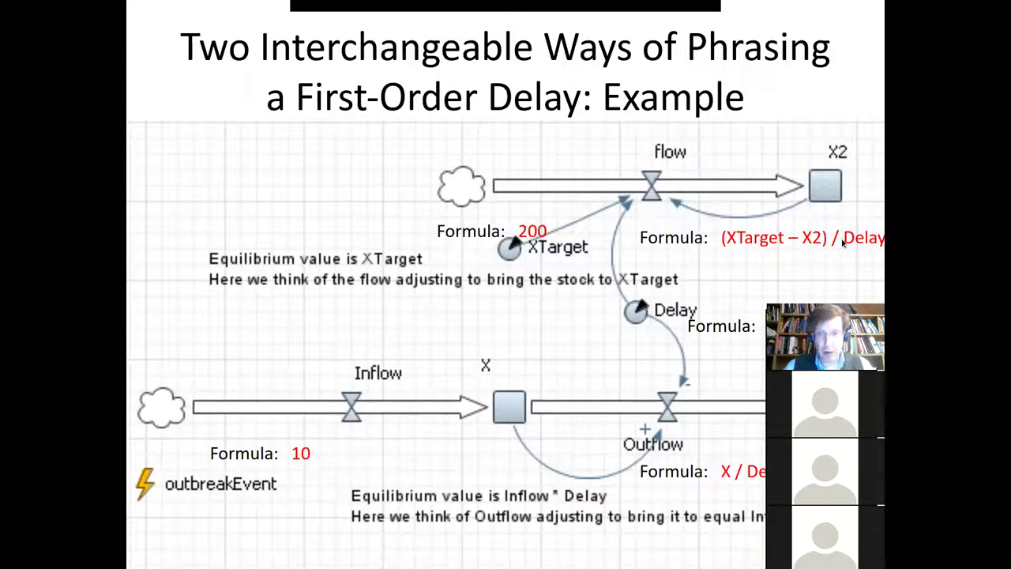
left_click_drag(652, 276, 209, 42)
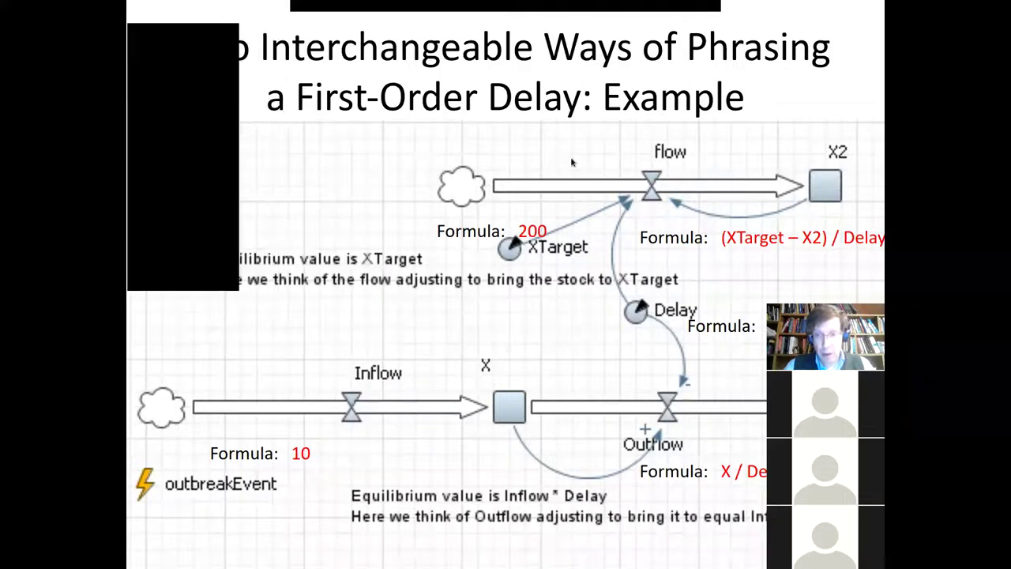